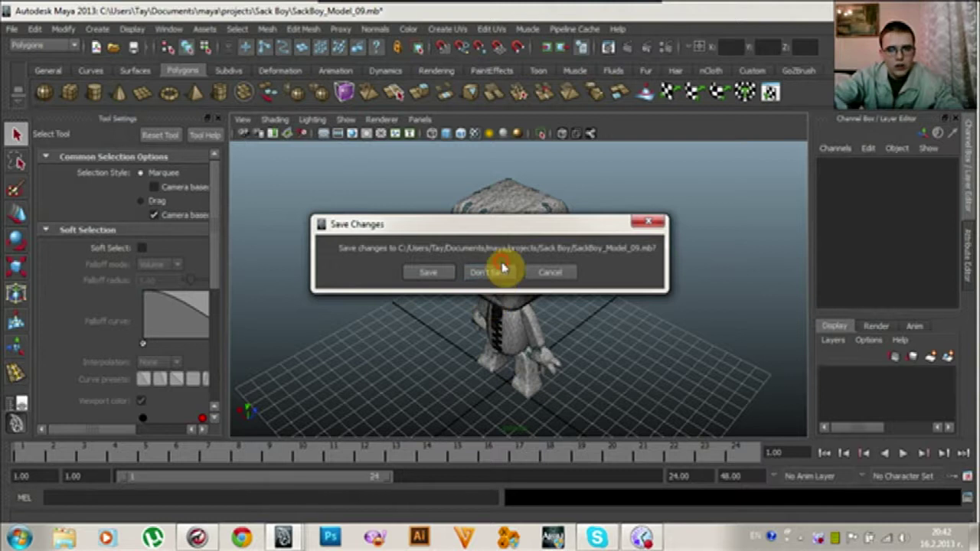
- Discard the old scene's changes and load SackBoy_Front_View.psd from the Downloads folder as the front view's image plane
left_click(499, 271)
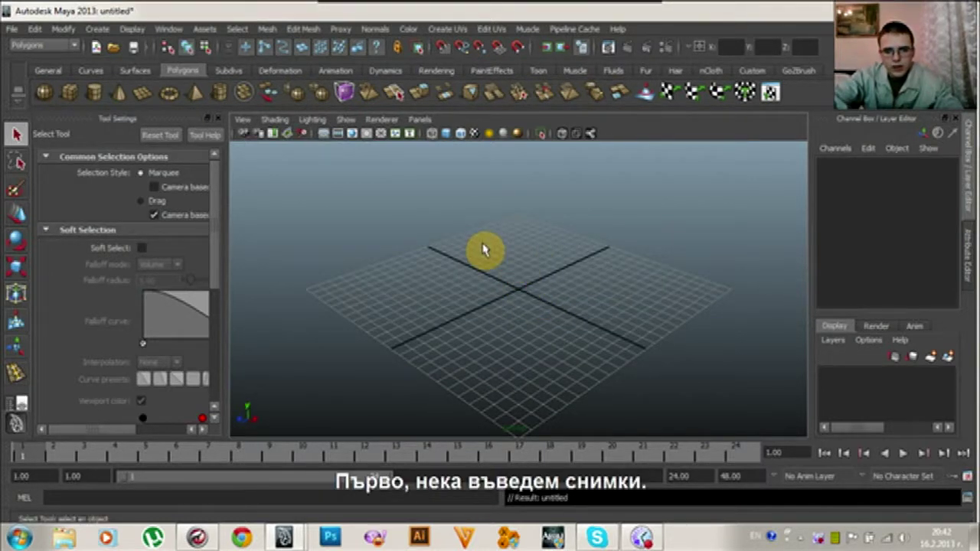
key("space")
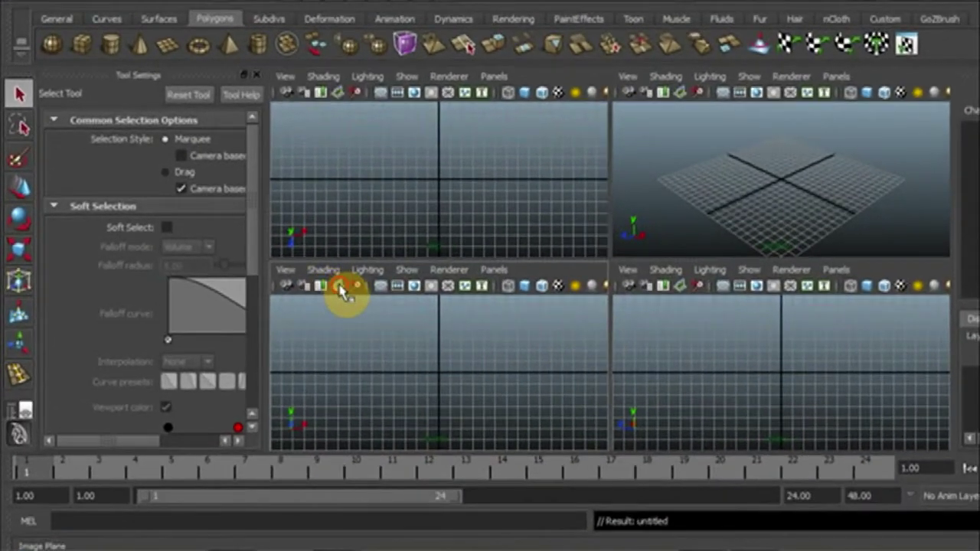
left_click(317, 289)
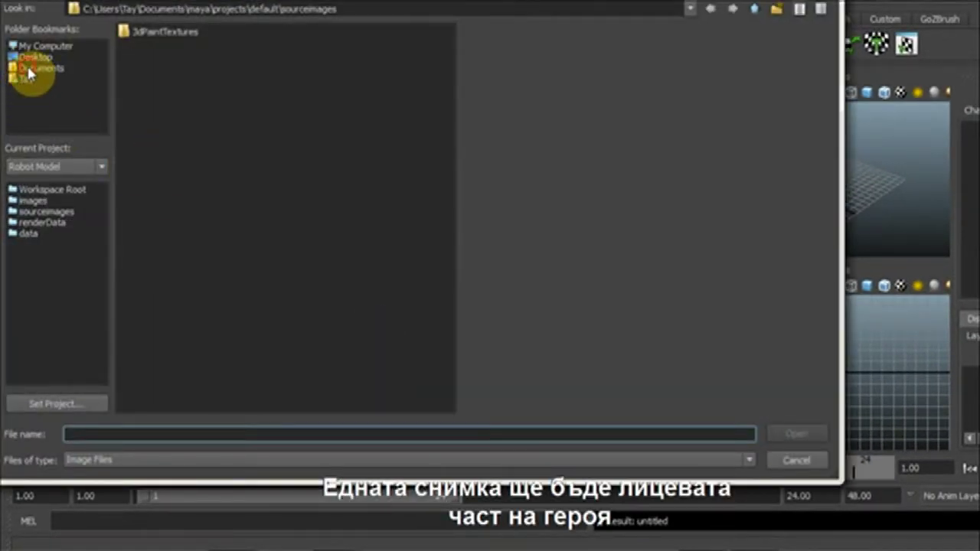
left_click(31, 68)
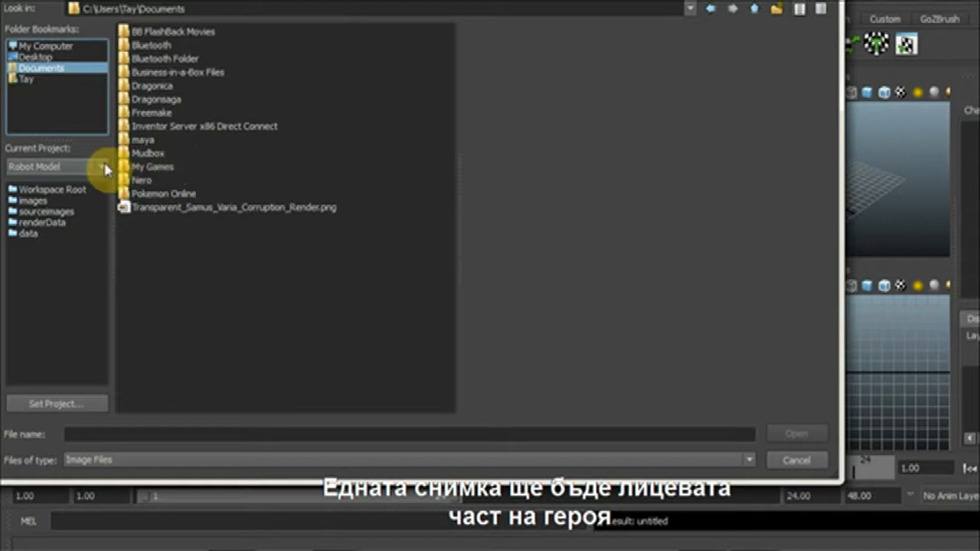
left_click(23, 79)
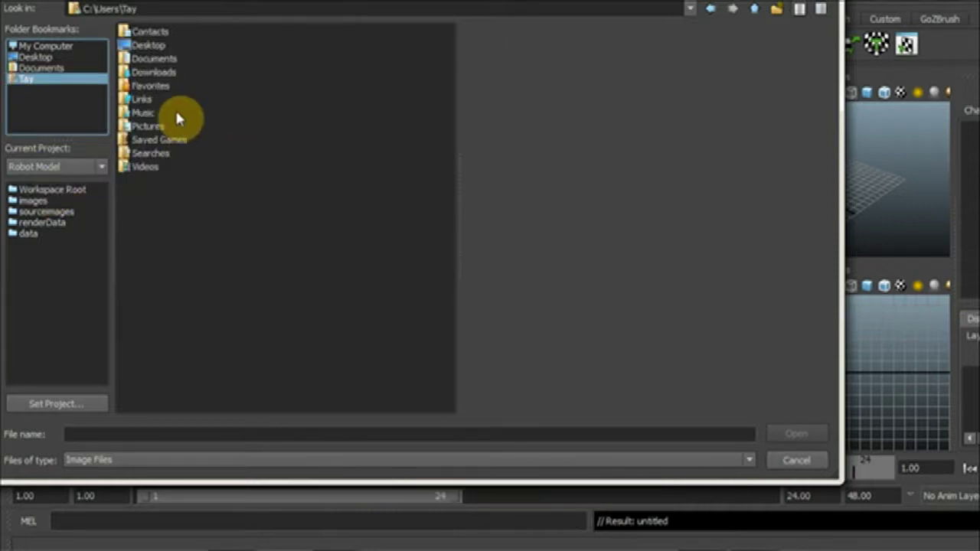
double_click(162, 73)
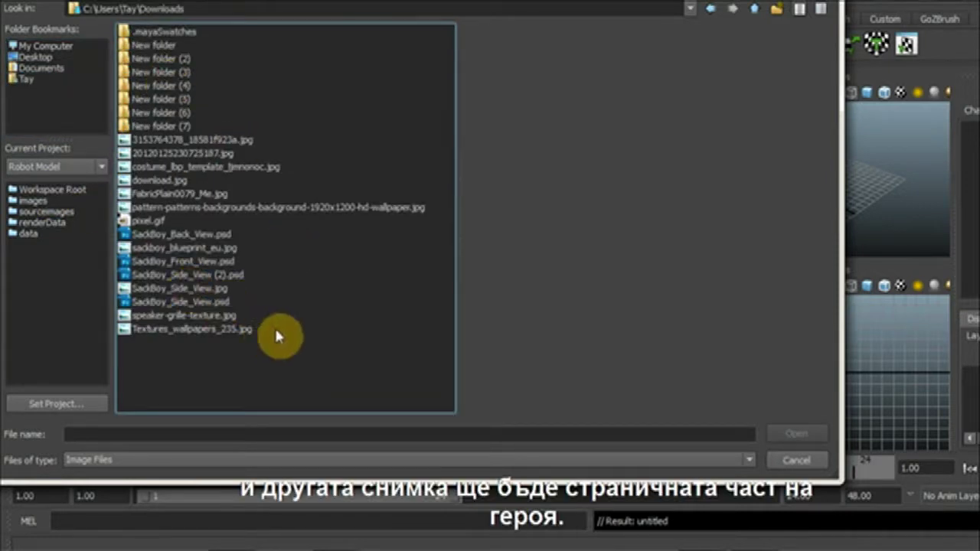
left_click(188, 261)
left_click(786, 434)
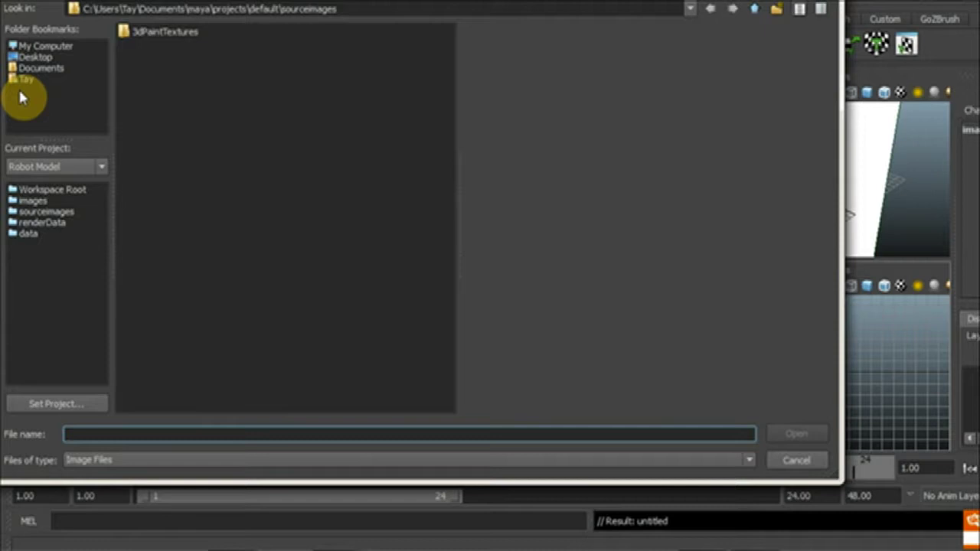
- Load SackBoy_Side_View (2).psd from the Downloads folder as the side view's image plane
left_click(27, 80)
double_click(149, 73)
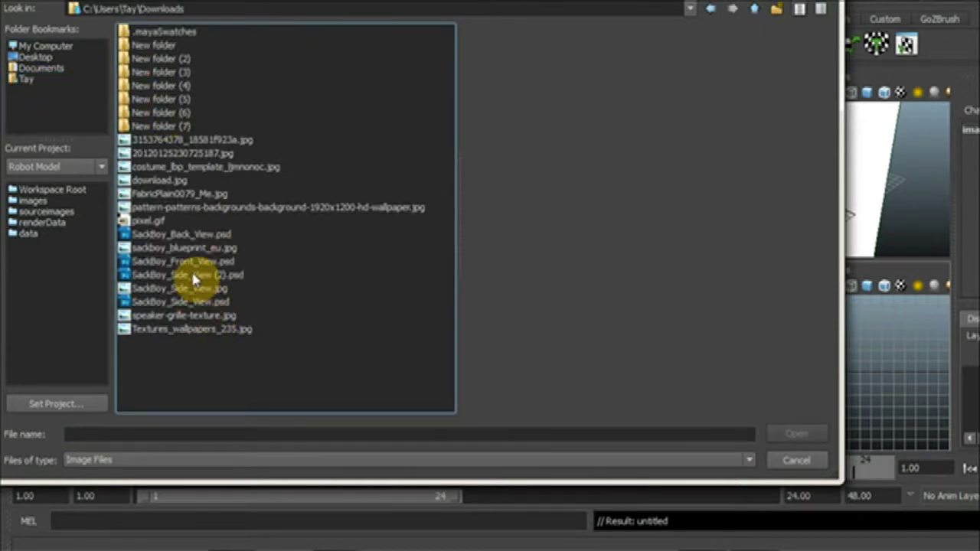
double_click(188, 274)
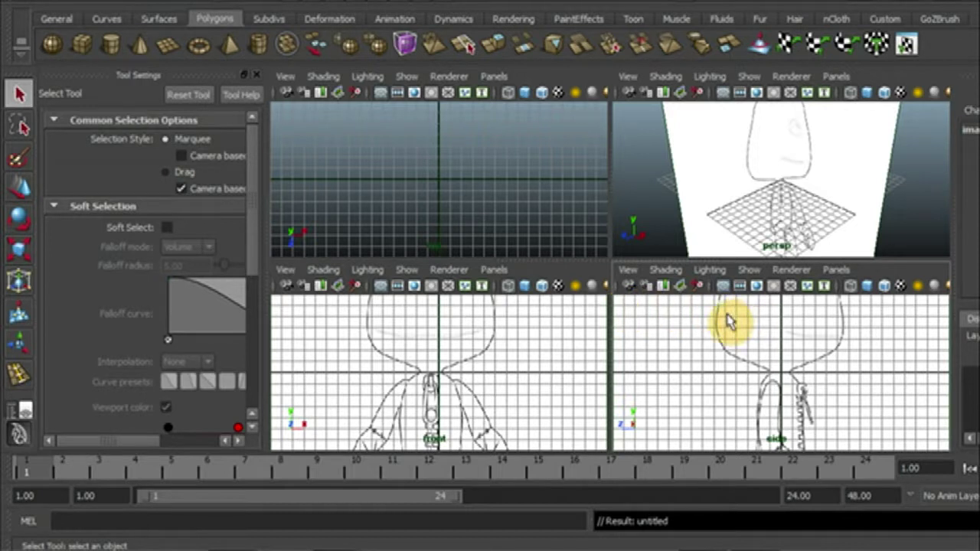
- Set the side image plane's width and height to 15
key("space")
left_click_drag(601, 280, 548, 301, "alt")
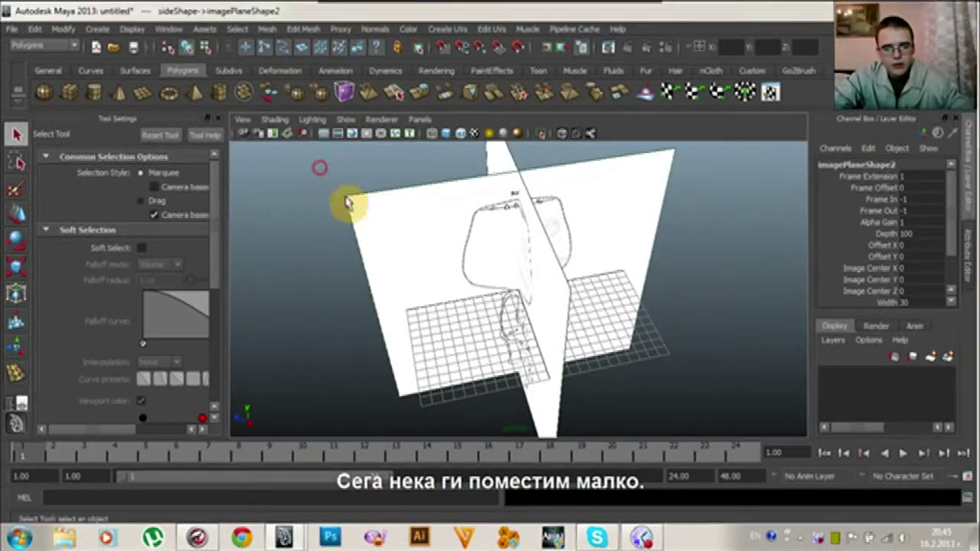
left_click(401, 245)
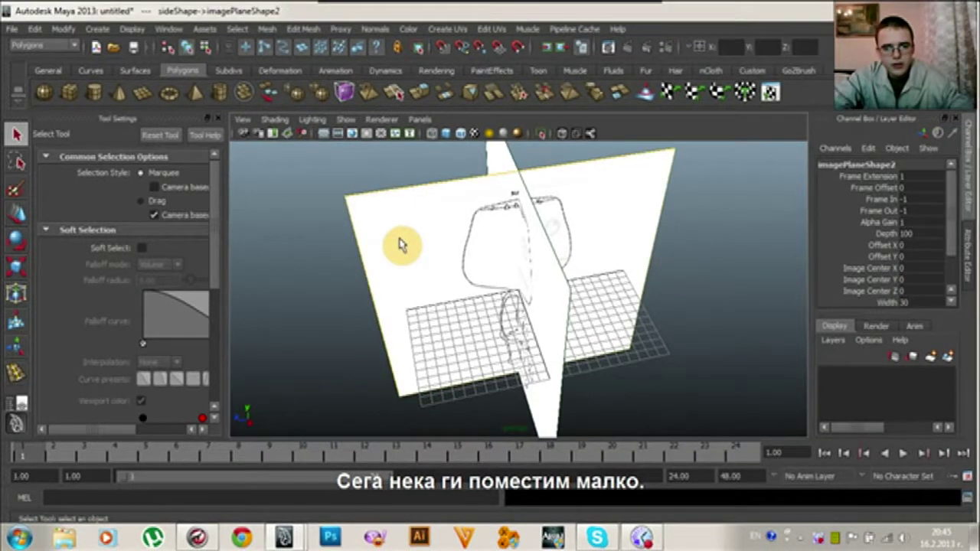
left_click_drag(952, 209, 949, 248)
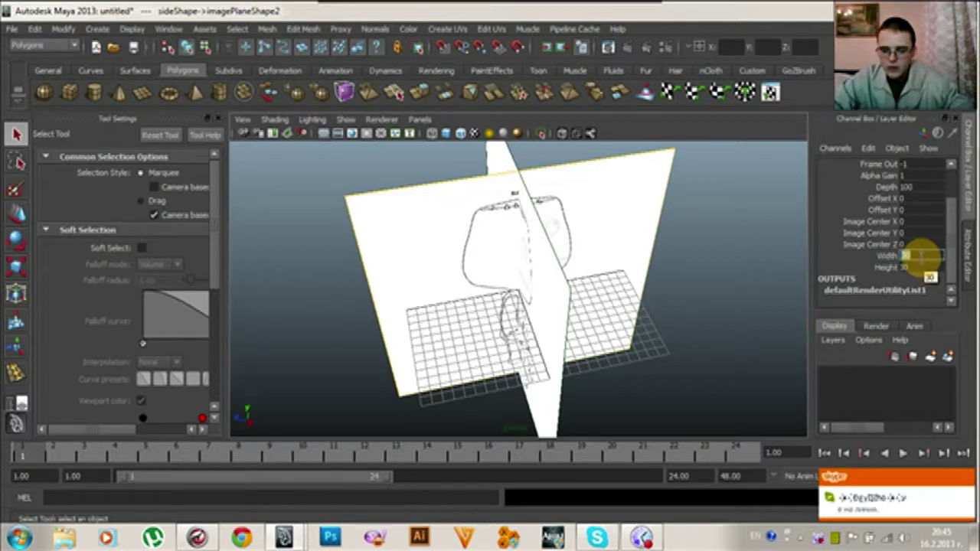
type("15")
key("Return")
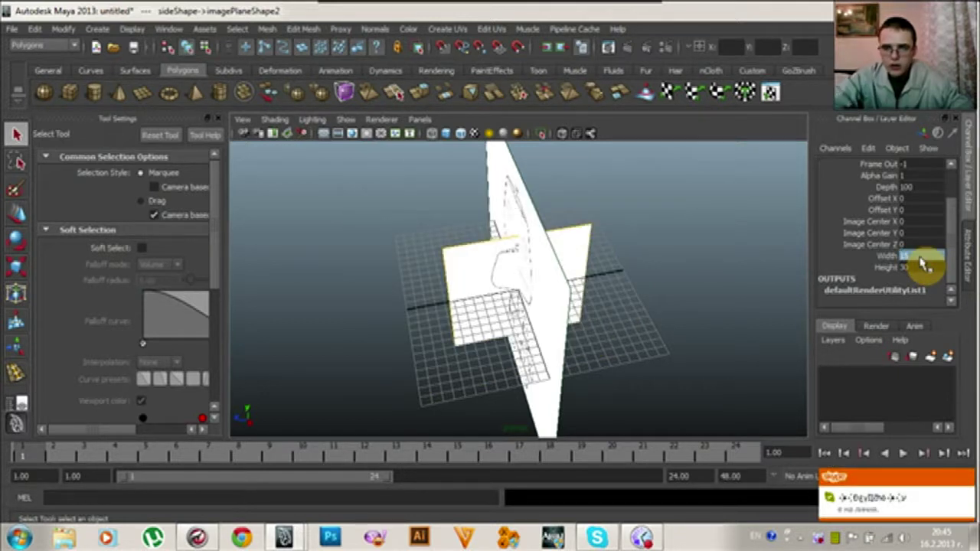
double_click(921, 268)
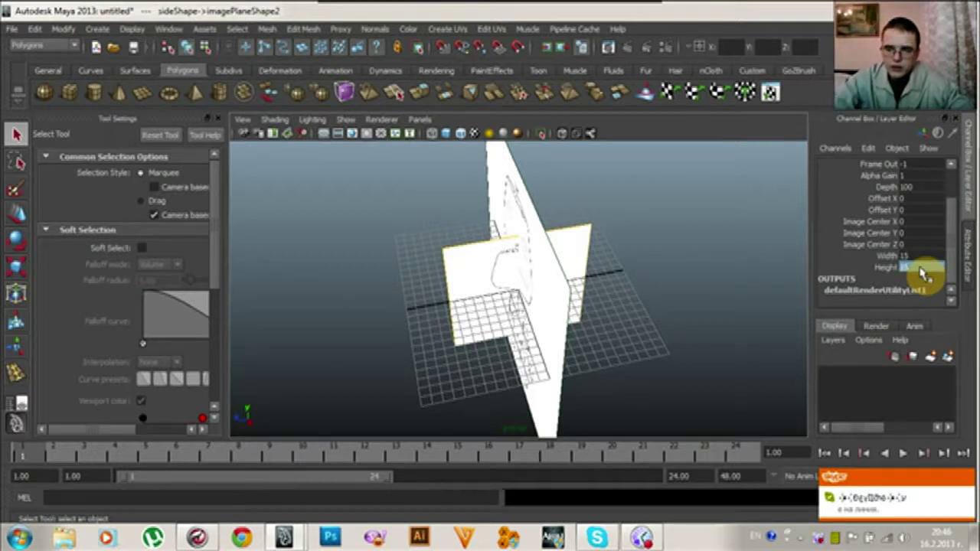
- Resize the front image plane to a width and height of 15
left_click_drag(460, 164, 590, 181)
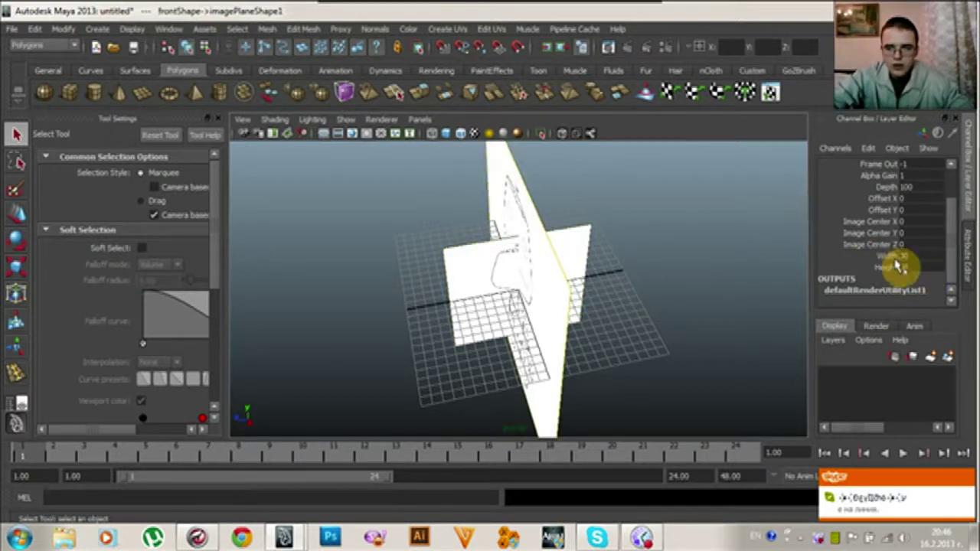
double_click(921, 258)
type("15")
key("Return")
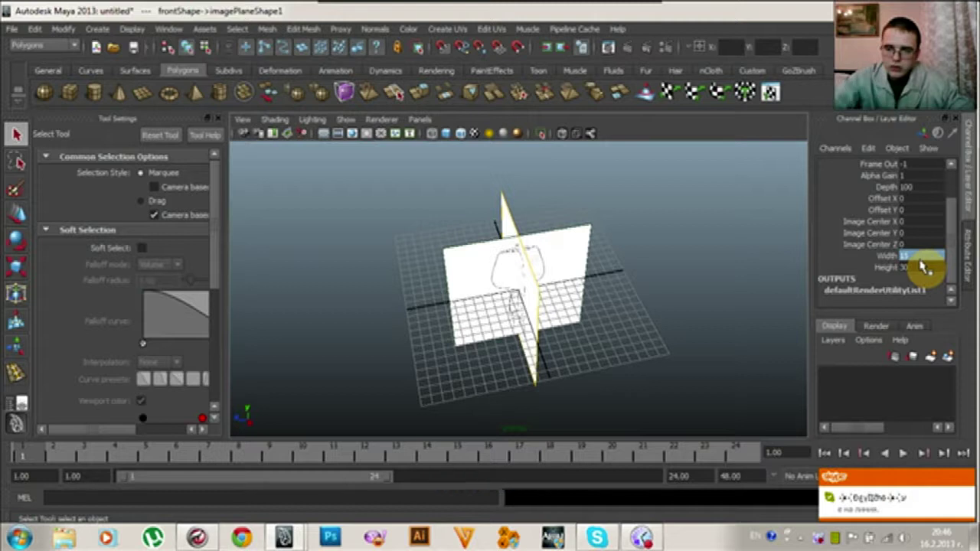
type("15")
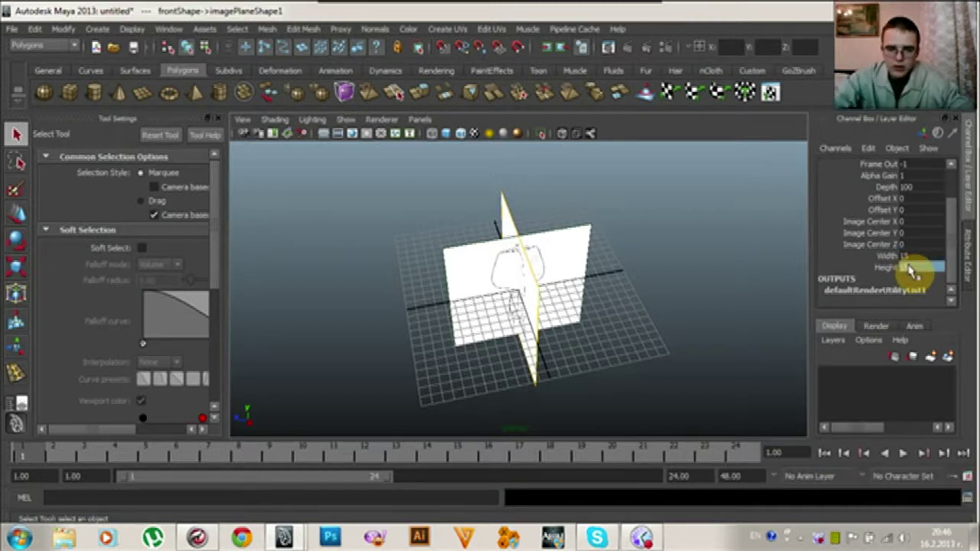
key("Return")
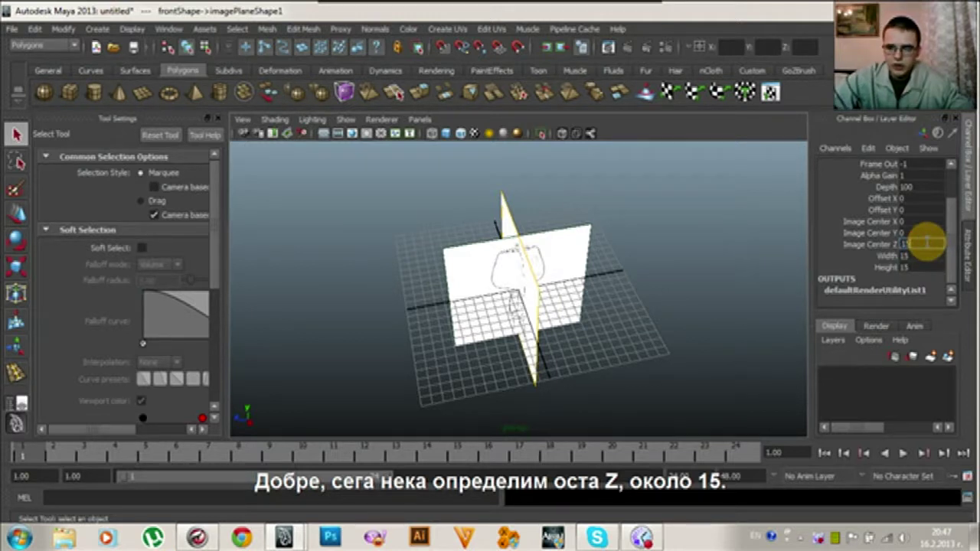
- Set the front image plane's Image Center Z to -10 and the side image plane's Image Center X to -10
left_click(927, 243)
type("15")
key("Return")
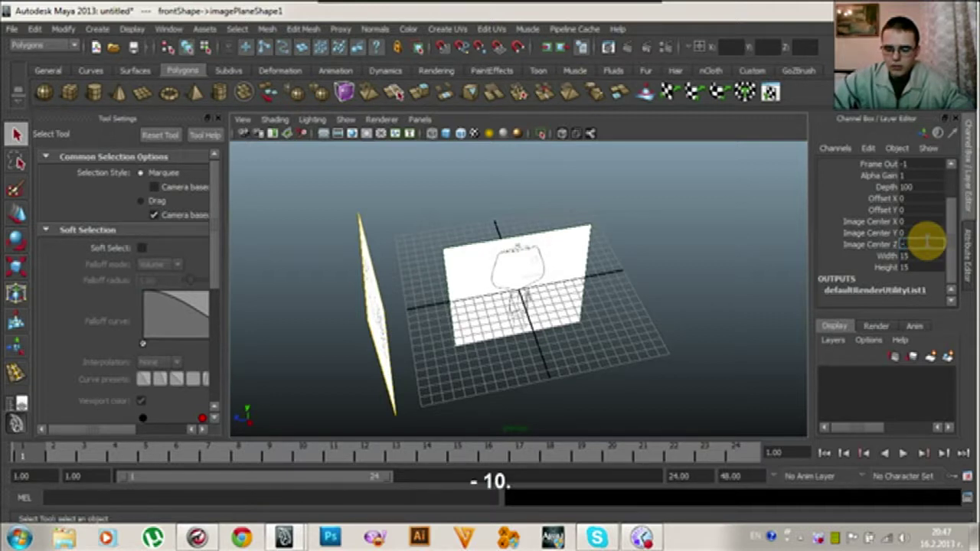
key("Return")
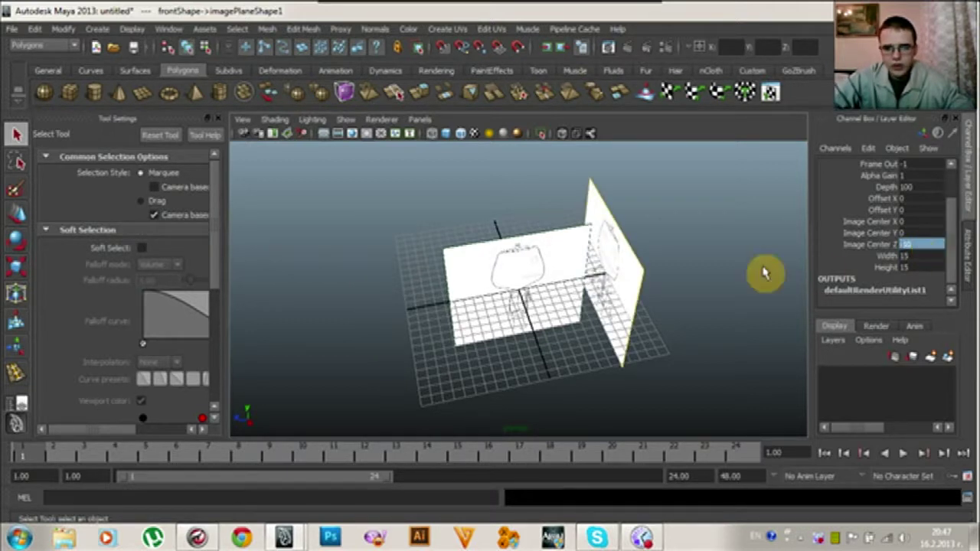
left_click(464, 267)
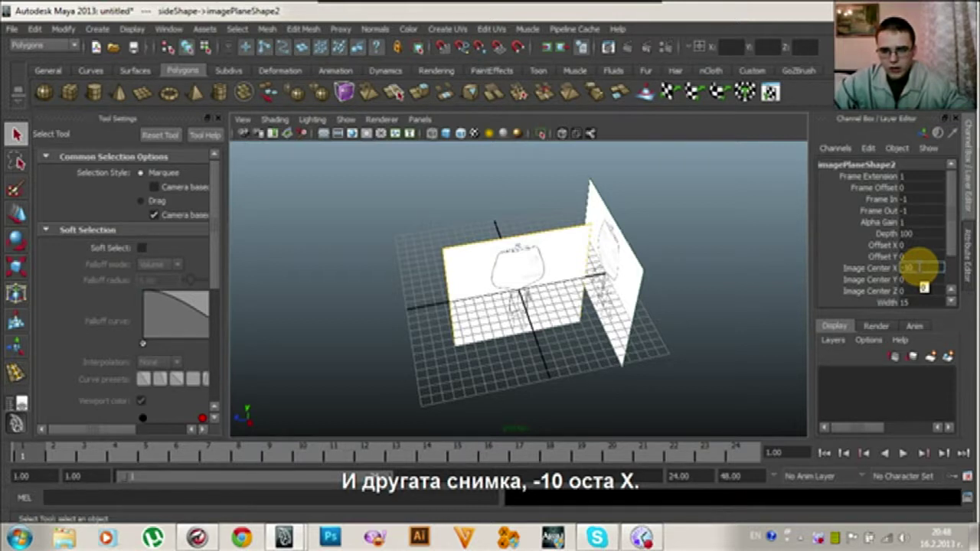
key("Return")
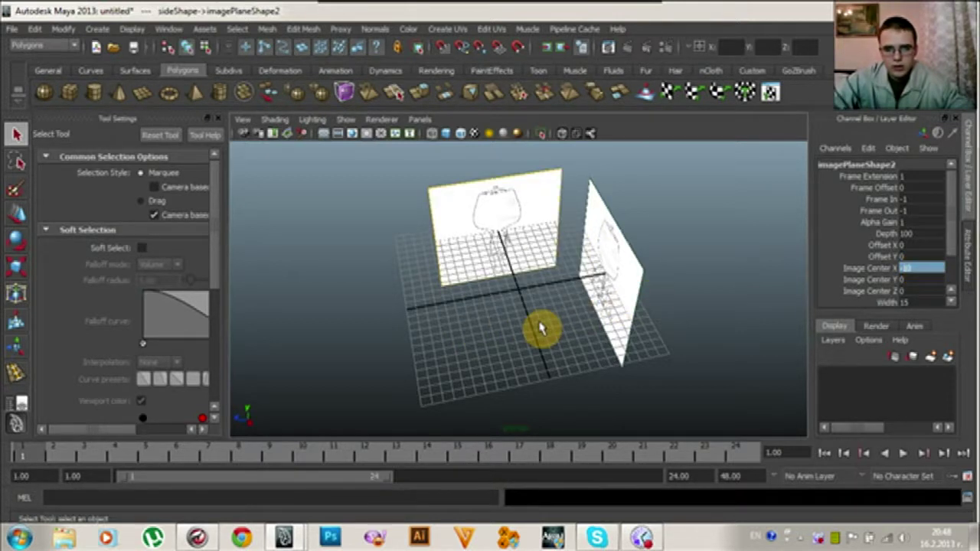
- Raise both image planes together by setting their Image Center Y to 7
left_click_drag(534, 330, 541, 230, "alt")
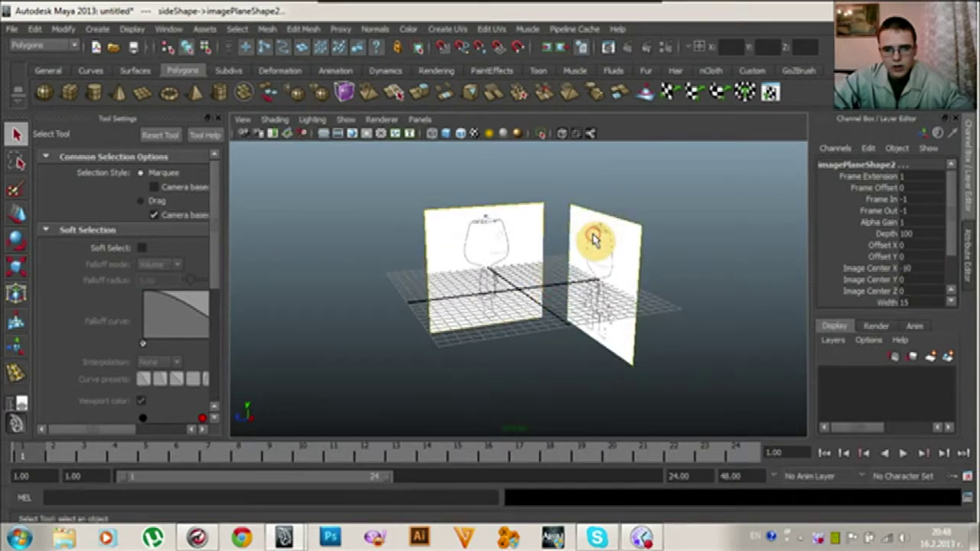
key("w")
middle_click_drag(559, 222, 564, 272, "alt")
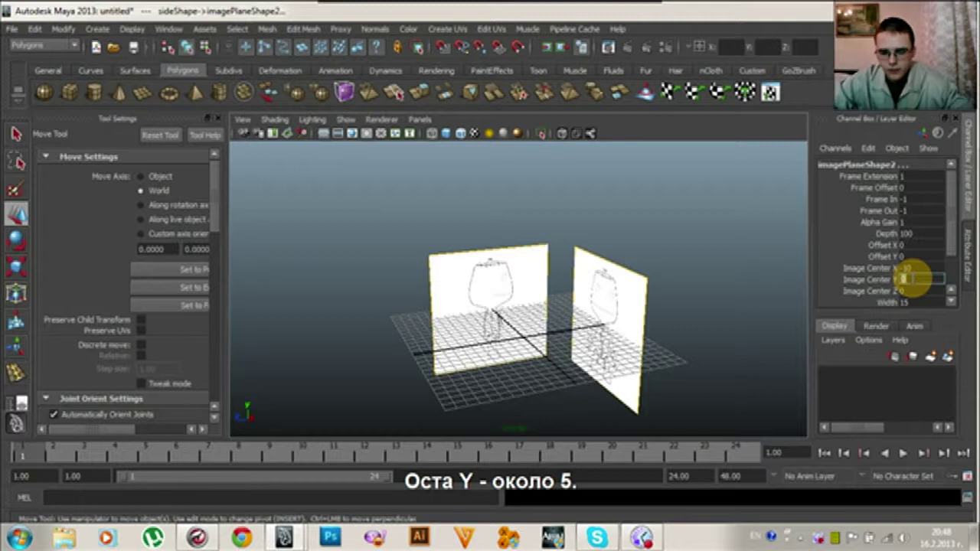
key("Return")
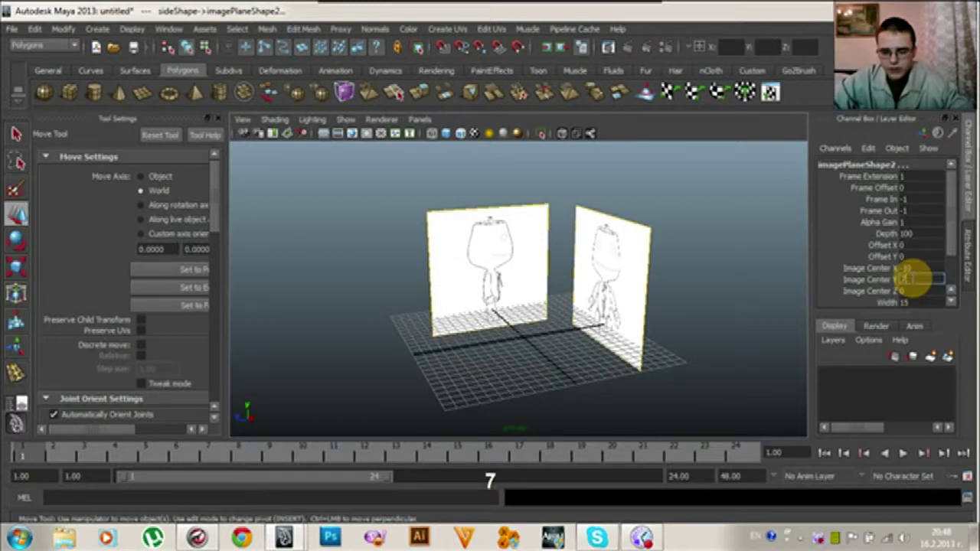
left_click_drag(916, 277, 917, 285)
left_click_drag(564, 340, 612, 332, "alt")
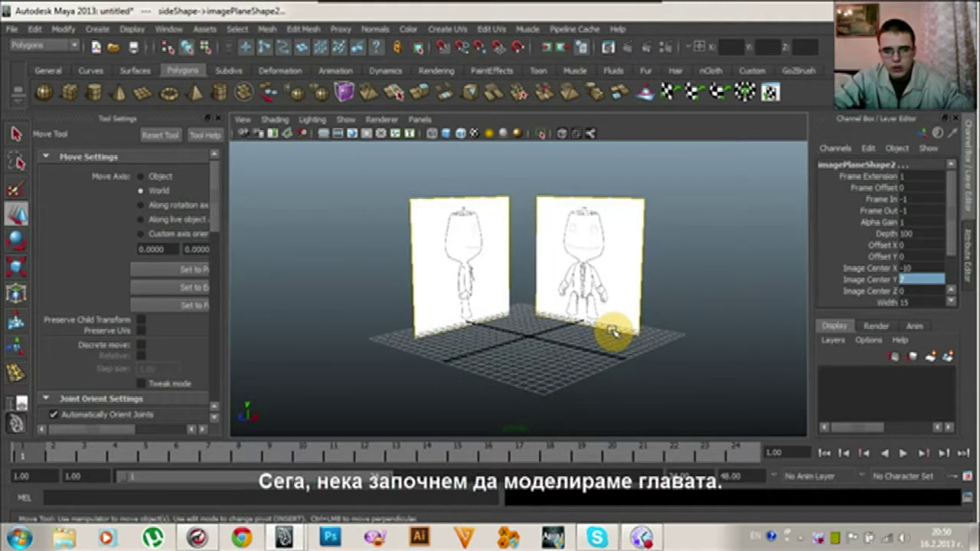
- Create a polygon cube while working in the enlarged front view
key("space")
key("space")
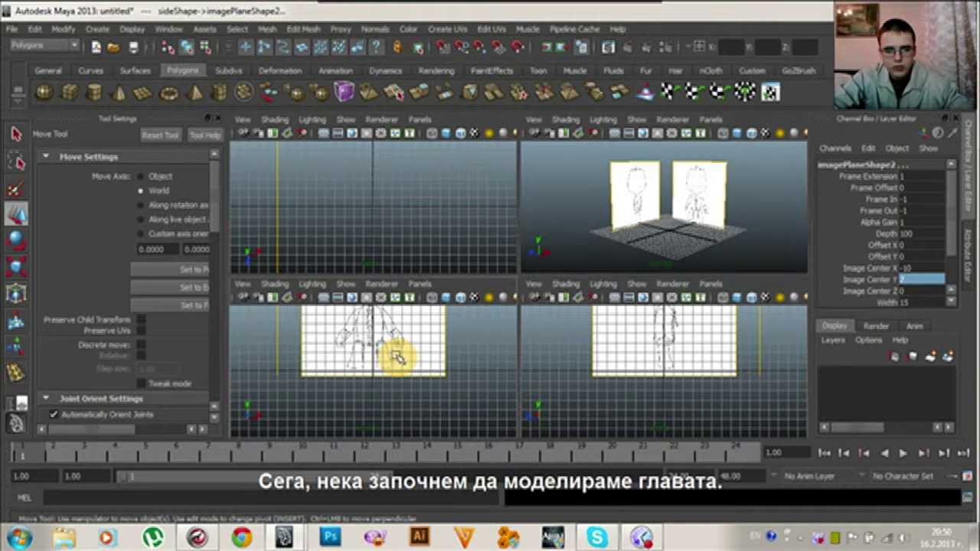
key("space")
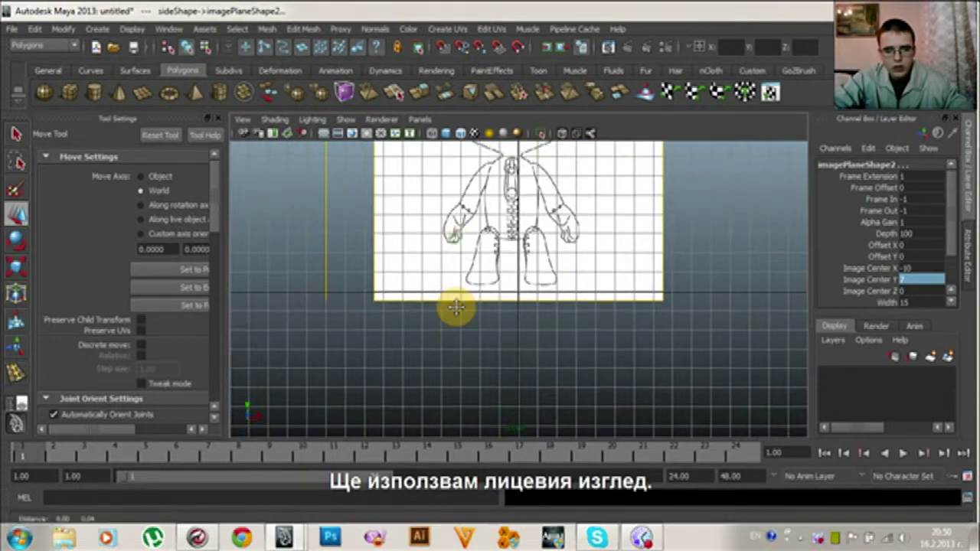
scroll(452, 306, "down", 3)
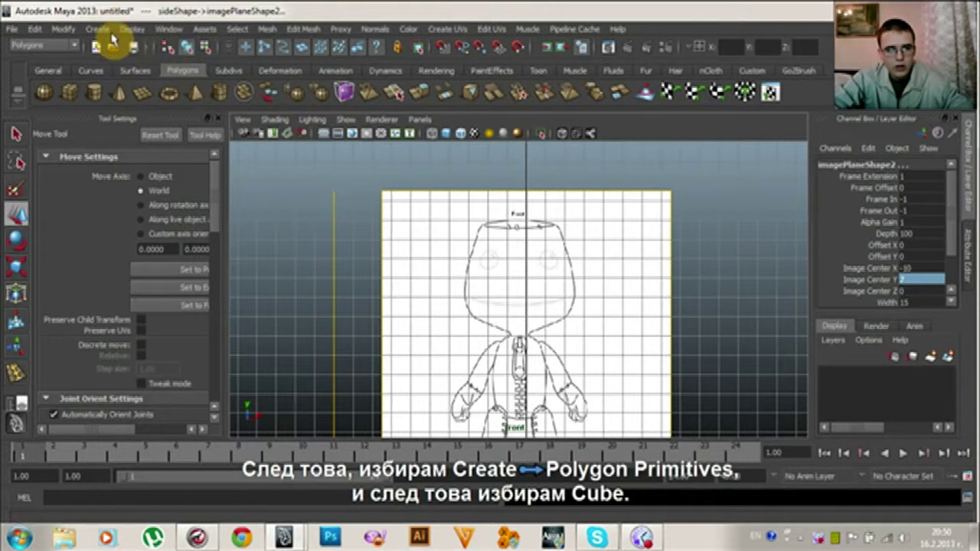
left_click(98, 29)
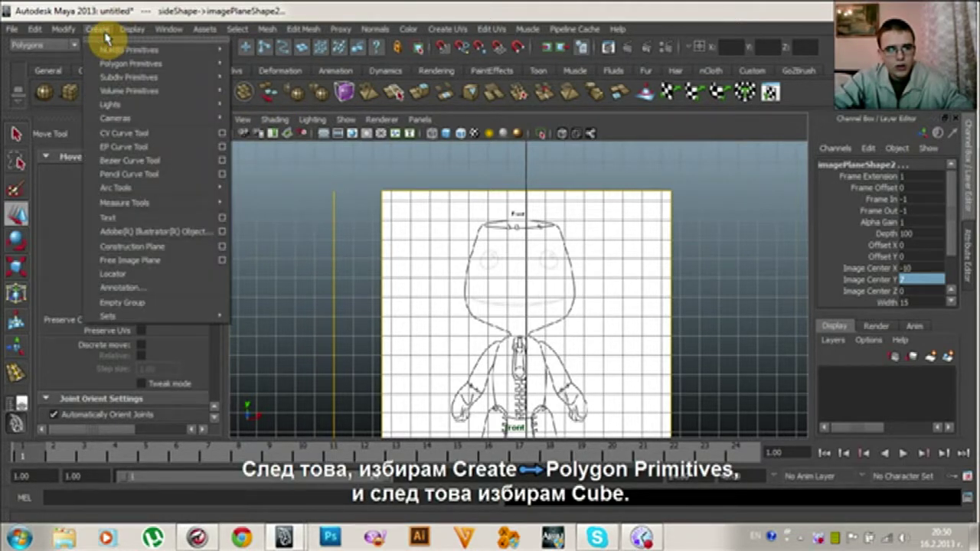
mouse_move(184, 70)
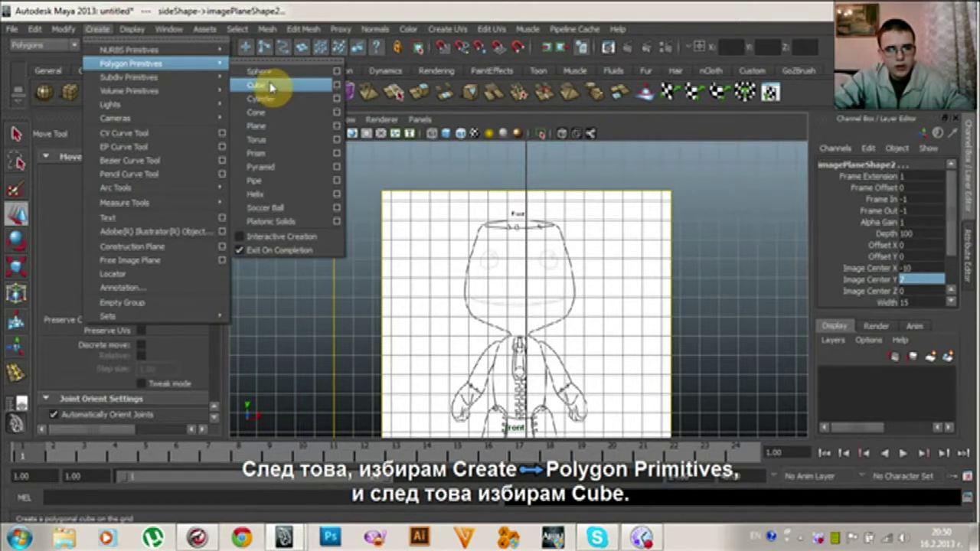
left_click(270, 87)
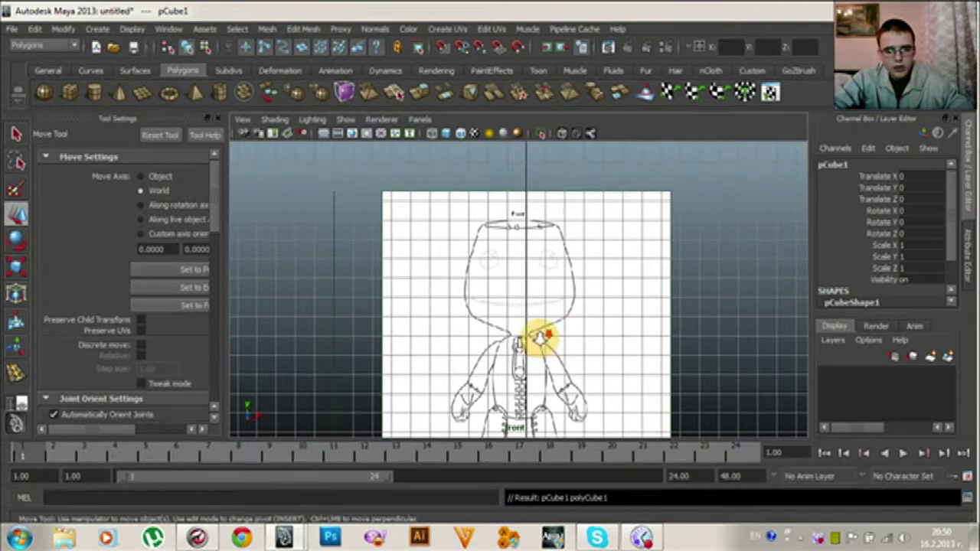
- Move the cube straight up onto the character's head, to a Translate Y of about 9.99
scroll(541, 337, "down", 2)
middle_click_drag(547, 352, 552, 308, "alt")
left_click_drag(527, 345, 525, 219)
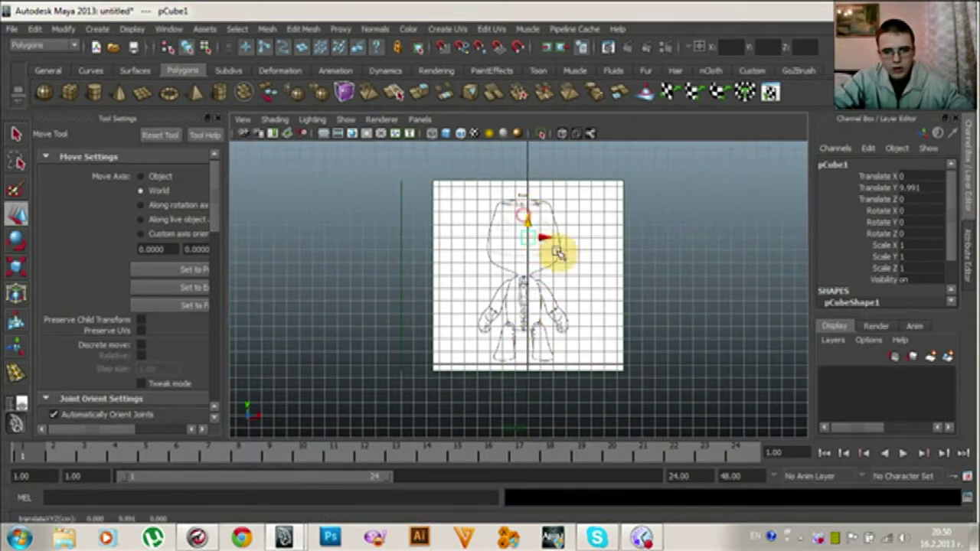
- Smooth the polygon cube positioned on the character's head
scroll(558, 252, "up", 2)
middle_click_drag(512, 283, 513, 370, "alt")
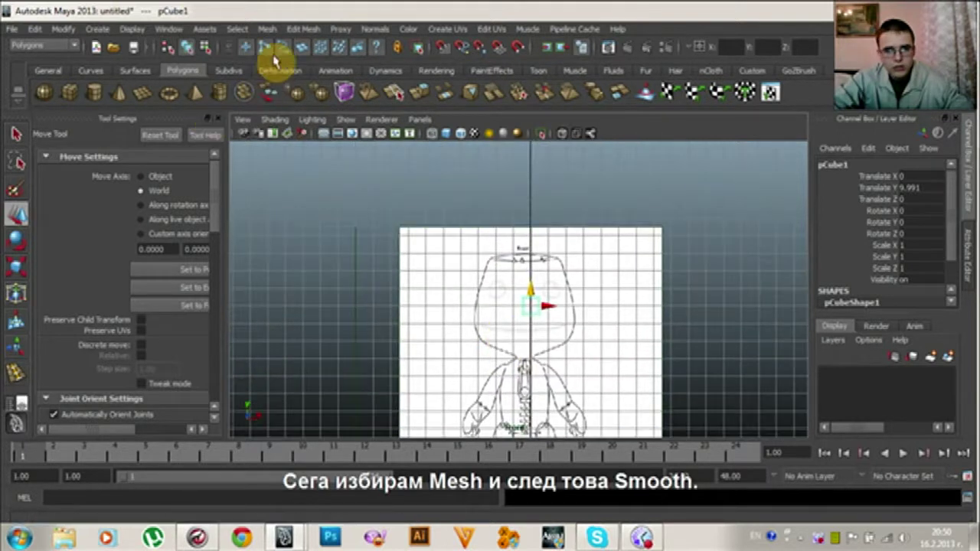
left_click(273, 30)
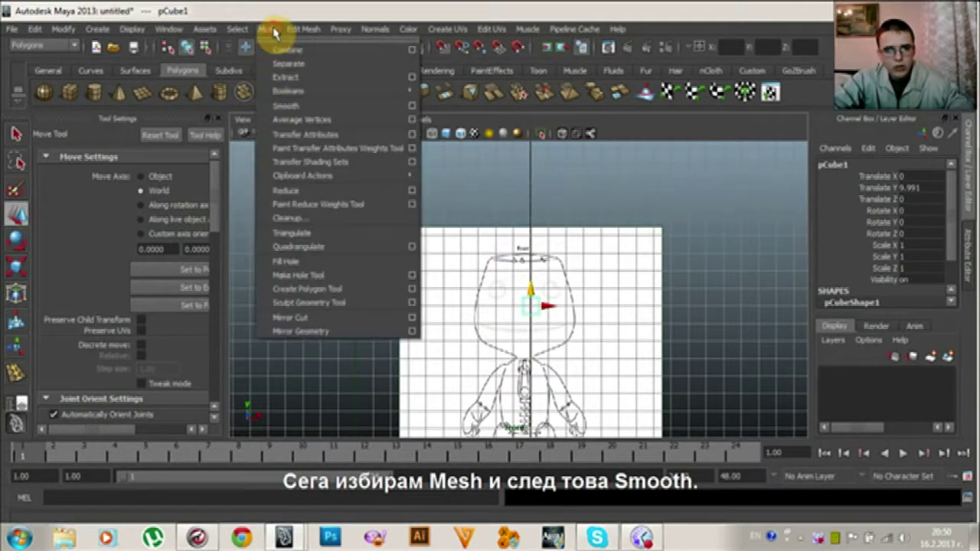
left_click(319, 107)
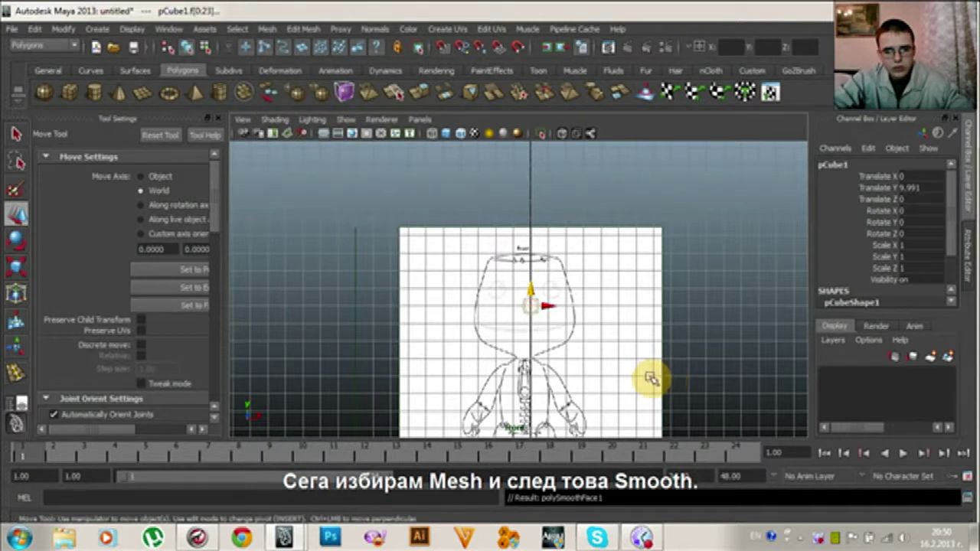
- Scale the smoothed cube uniformly to about 2.16 and shift it sideways to a Translate X of about -0.164, centring it on the head drawing
scroll(582, 332, "up", 6)
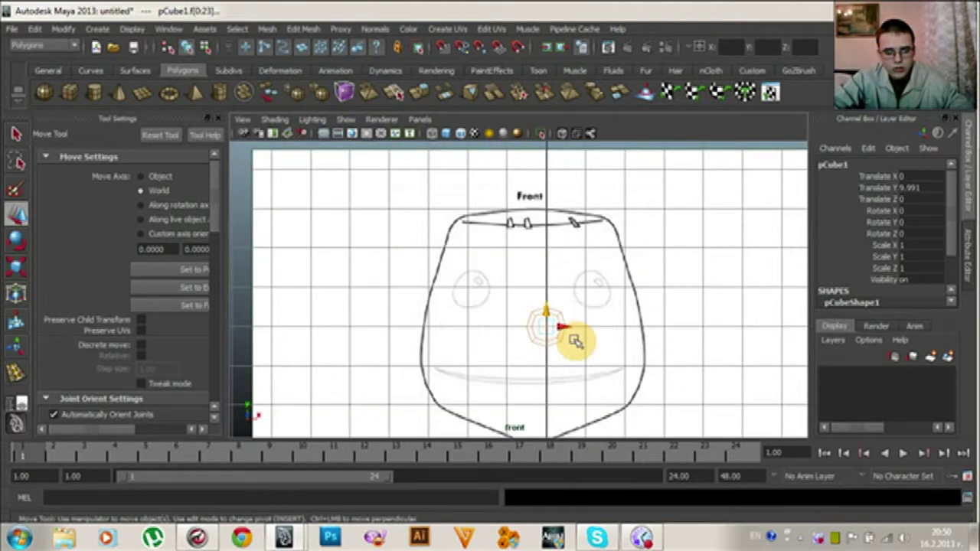
key("r")
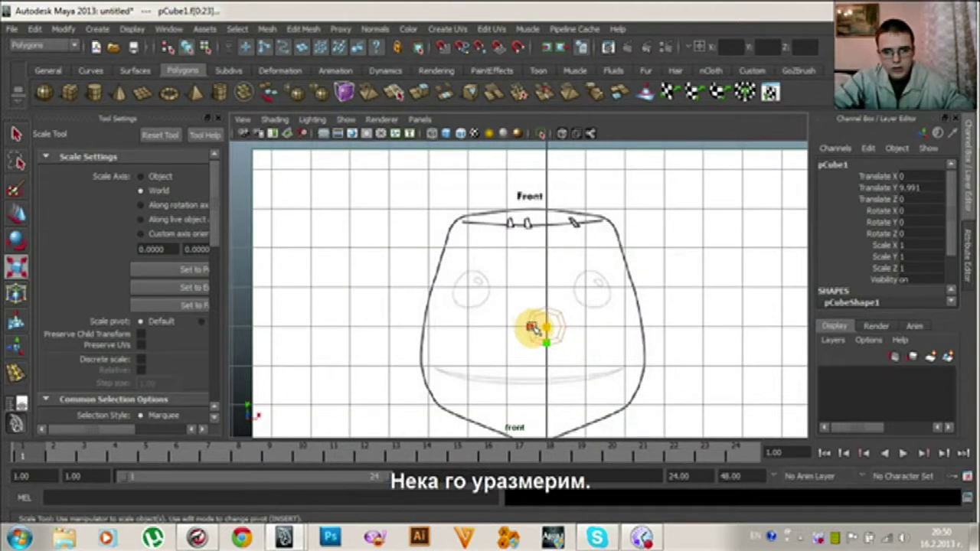
mouse_move(542, 330)
left_mouse_down()
mouse_move(586, 339)
mouse_move(556, 330)
mouse_move(555, 342)
left_mouse_up()
key("w")
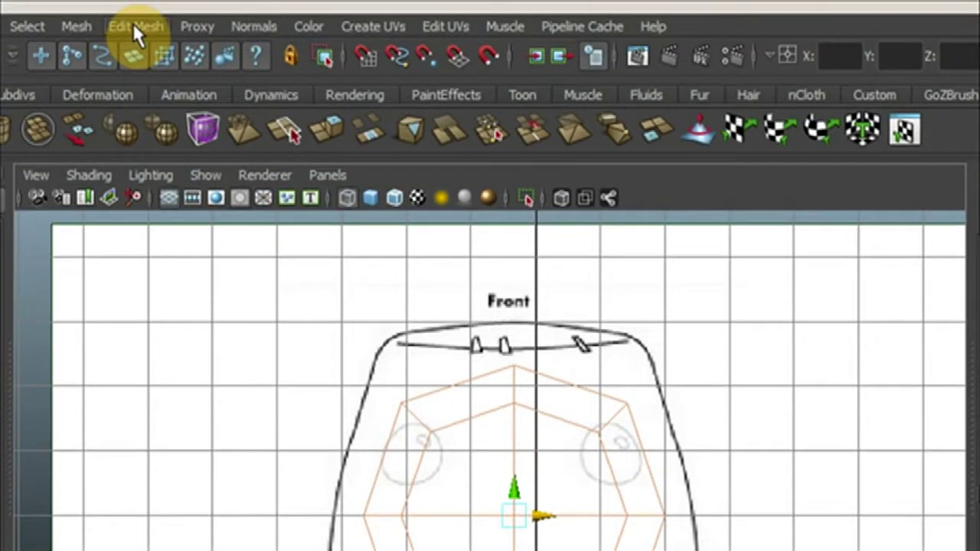
- Insert four edge loops into the head mesh: two vertical ones beside the centre line and two horizontal ones at eye and mouth level
left_click(134, 25)
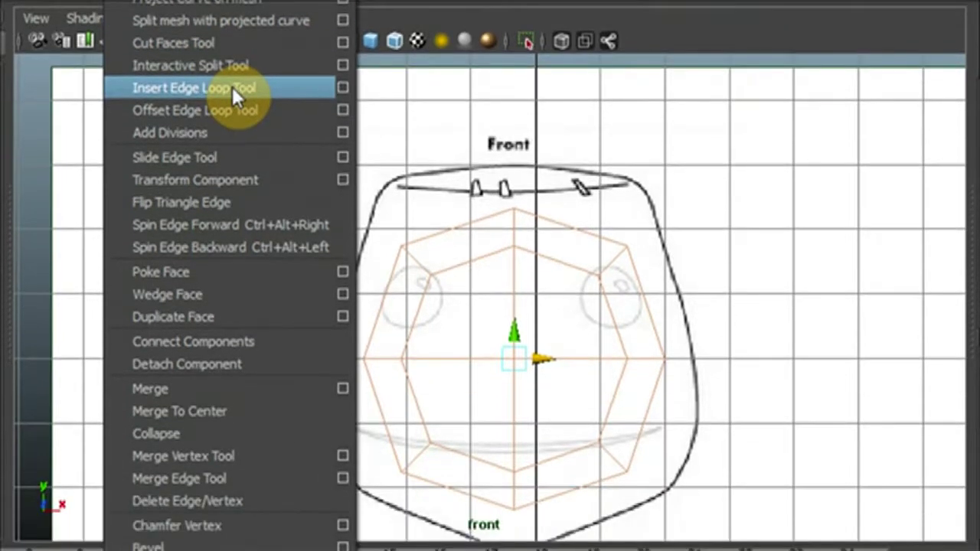
left_click(233, 218)
left_click_drag(474, 262, 480, 268)
left_click_drag(560, 264, 563, 268)
left_click_drag(434, 322, 422, 324)
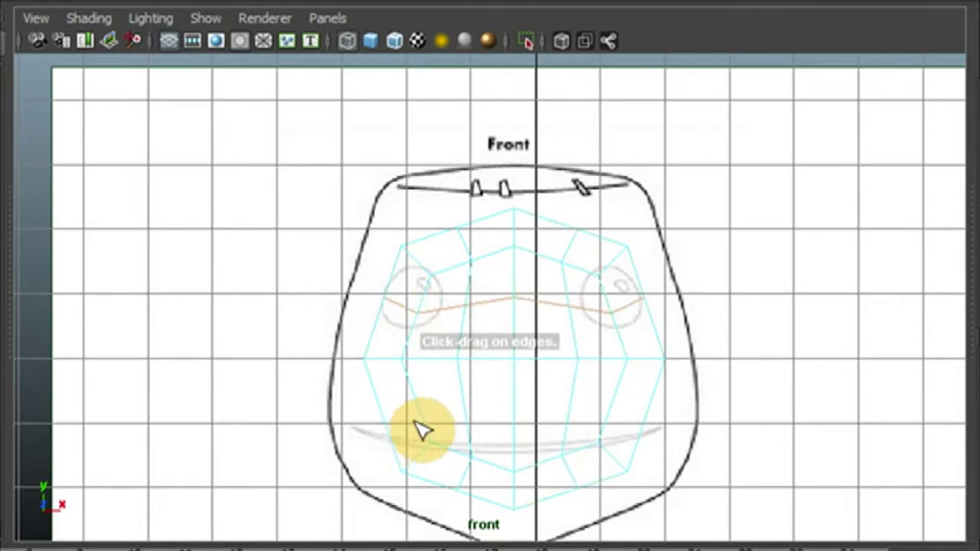
left_click_drag(419, 413, 427, 412)
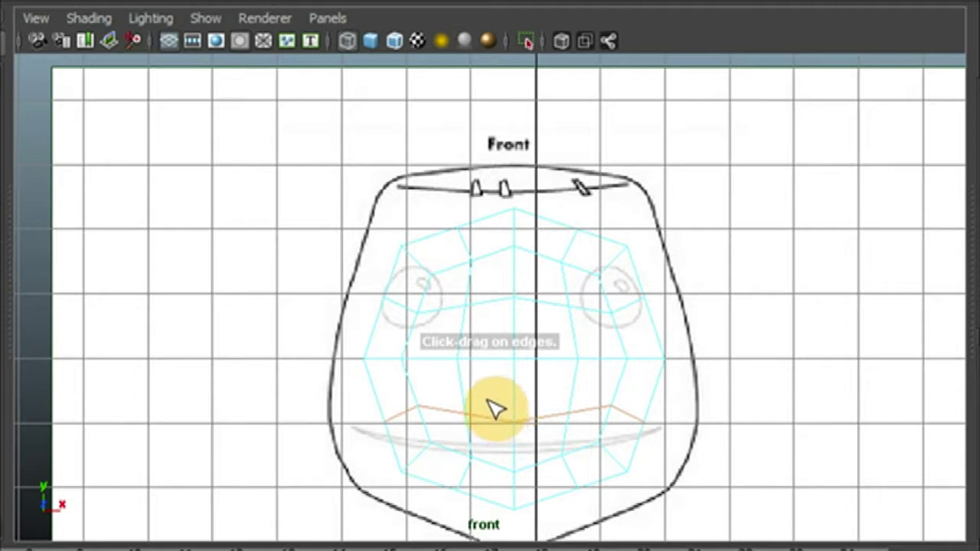
- Switch the head to vertex editing and raise the three middle vertex groups of the top edge onto the reference's top outline
right_click(496, 297)
right_click_drag(490, 295, 446, 297)
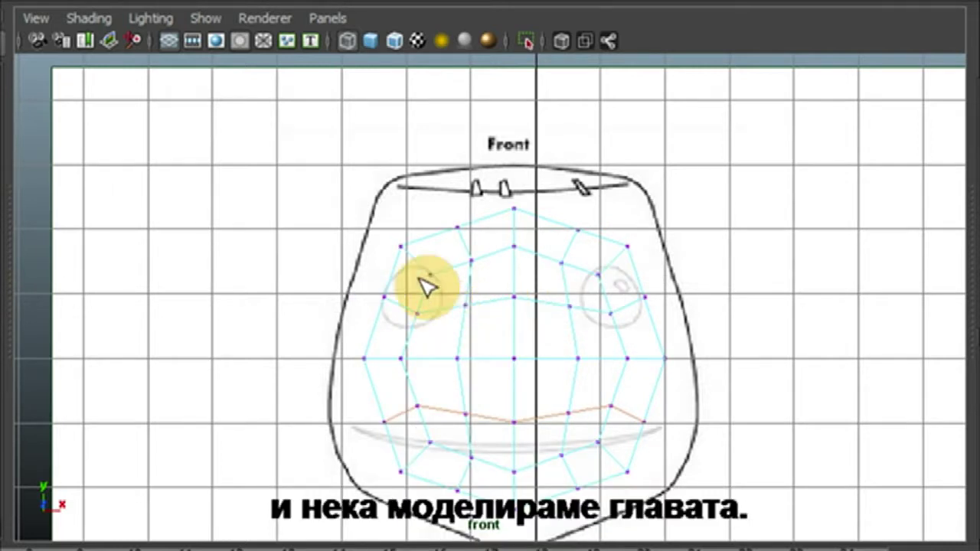
left_click_drag(438, 198, 472, 243)
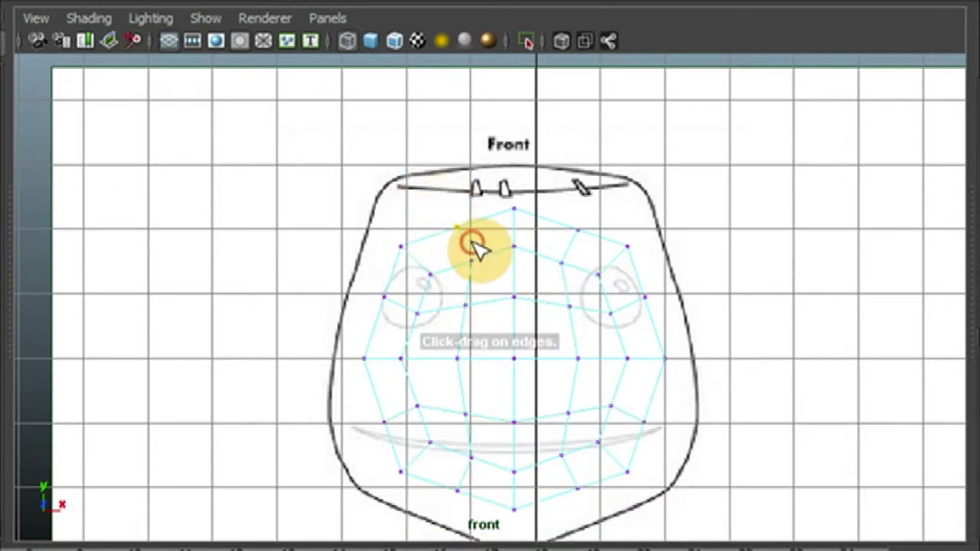
key("w")
left_click(457, 223)
left_click_drag(455, 196, 455, 139)
left_click_drag(506, 193, 528, 232)
left_click_drag(513, 168, 514, 123)
left_click_drag(560, 211, 591, 248)
left_click_drag(578, 197, 580, 139)
- Fit both top corner vertices and the eye-level side vertices to the head outline in the front view
left_click_drag(613, 226, 636, 155)
left_click_drag(654, 181, 659, 181)
left_click_drag(389, 222, 411, 258)
left_click_drag(400, 202, 392, 134)
left_click_drag(374, 290, 395, 311)
left_click_drag(408, 296, 381, 296)
left_click_drag(357, 266, 356, 242)
left_click_drag(393, 162, 419, 179)
left_click_drag(387, 145, 388, 152)
left_click_drag(638, 280, 692, 285)
left_click_drag(620, 166, 666, 182)
left_click_drag(642, 147, 641, 150)
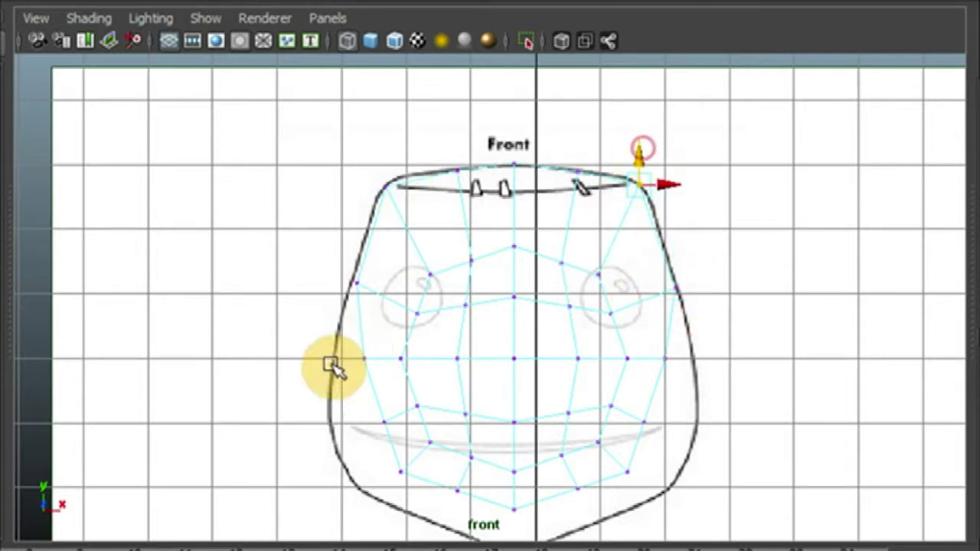
- Move the mid-height side vertices out to the head outline and refine the eye-level vertices on the same side
left_click(364, 357)
left_click_drag(385, 361, 357, 361)
left_click_drag(346, 276, 369, 291)
left_click_drag(391, 282, 386, 283)
left_click_drag(651, 344, 721, 360)
- Fit the mouth-level side vertices and both lower jaw corner vertices to the reference outline in the front view
left_click_drag(361, 411, 414, 493)
left_click_drag(397, 441, 398, 471)
left_click_drag(436, 499, 373, 465)
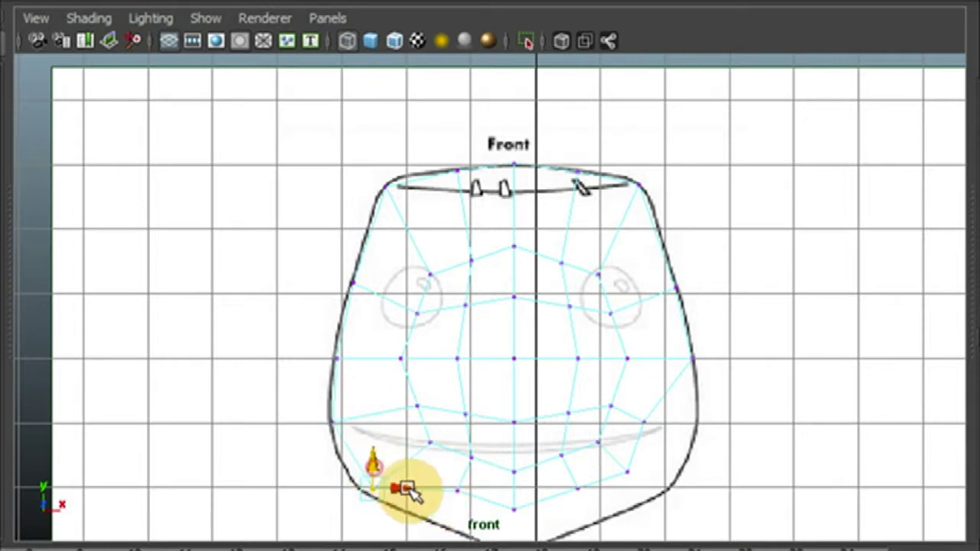
left_click(659, 425)
left_click_drag(679, 423, 731, 424)
left_click_drag(645, 460, 676, 478)
left_click_drag(659, 440, 659, 455)
left_click_drag(697, 482, 707, 482)
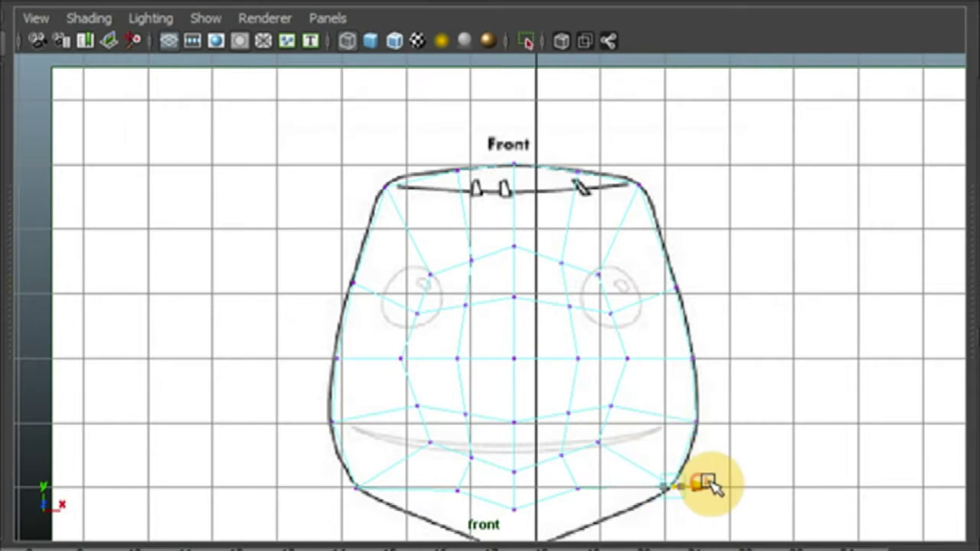
- Pull the three bottom vertex groups of the head down to the neck line of the front reference
left_click_drag(567, 484, 602, 503)
left_click_drag(577, 452, 576, 491)
middle_click_drag(534, 452, 533, 310, "alt")
left_click_drag(444, 341, 469, 362)
left_click_drag(457, 319, 528, 375)
left_click_drag(510, 339, 503, 368)
- Adjust the two outer bottom vertices so they meet the head outline on either side of the neck
left_click_drag(449, 383, 466, 400)
left_click_drag(484, 387, 496, 387)
left_click_drag(471, 356, 471, 360)
left_click_drag(562, 373, 594, 400)
left_click_drag(614, 388, 598, 386)
left_click_drag(566, 358, 561, 363)
left_click_drag(591, 393, 587, 392)
left_click_drag(555, 362, 555, 362)
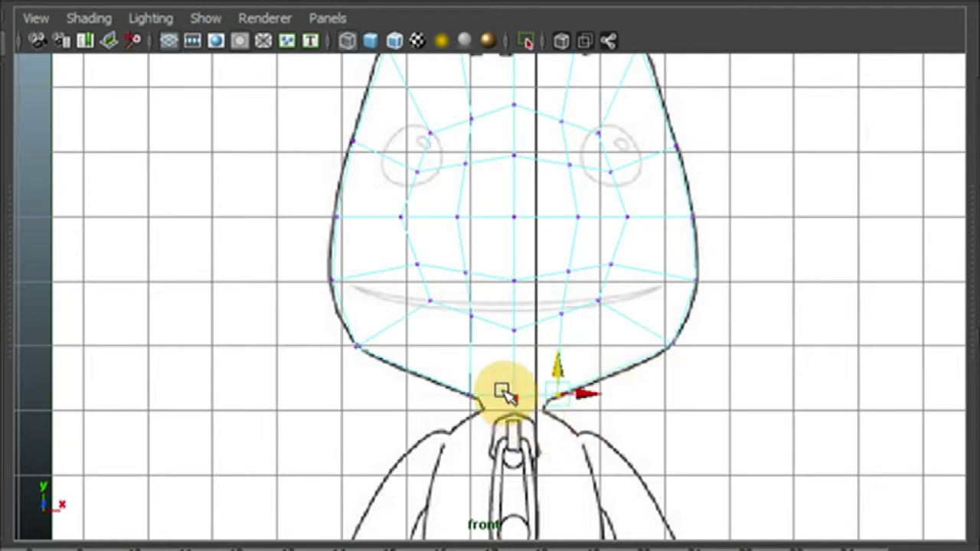
- In the side view, move the top back corner vertices and the eye-level back vertices out to the head outline
scroll(501, 391, "down", 5)
key("space")
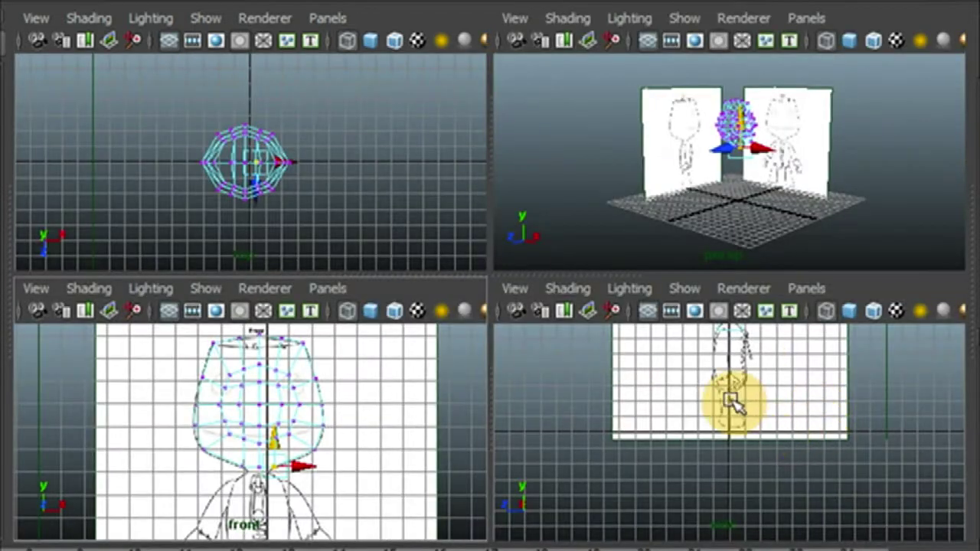
key("space")
middle_click_drag(568, 258, 597, 490, "alt")
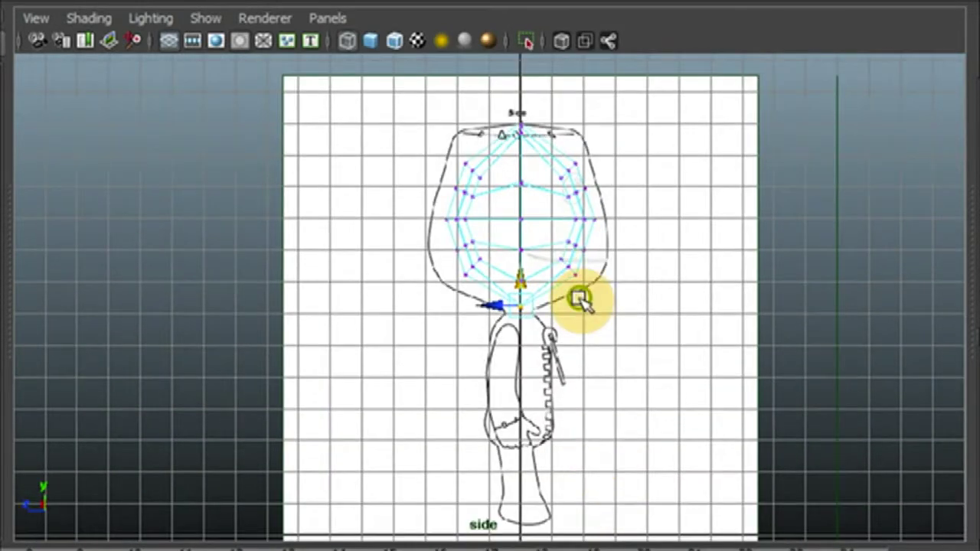
middle_click_drag(580, 300, 573, 394, "alt")
scroll(573, 406, "up", 2)
scroll(485, 329, "up", 5)
left_click_drag(477, 316, 476, 324)
left_click_drag(427, 256, 416, 178)
left_click_drag(373, 352, 328, 346)
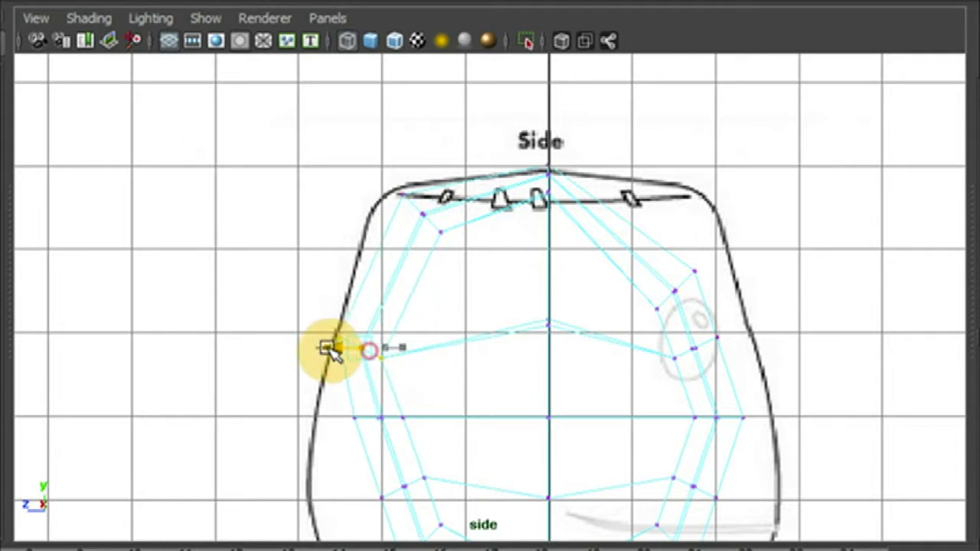
left_click_drag(422, 219, 386, 216)
- Move the top front corner vertices and the eye-level front vertices out to the side reference outline
left_click_drag(641, 232, 711, 320)
left_click_drag(675, 254, 696, 179)
left_click_drag(643, 216, 650, 217)
left_click_drag(660, 314, 758, 383)
left_click_drag(663, 341, 695, 341)
- Move the mid-height, mouth-level and jaw vertices at the back of the head out to the side outline
middle_click_drag(562, 401, 563, 214, "alt")
left_click_drag(330, 210, 462, 262)
left_click_drag(347, 230, 326, 234)
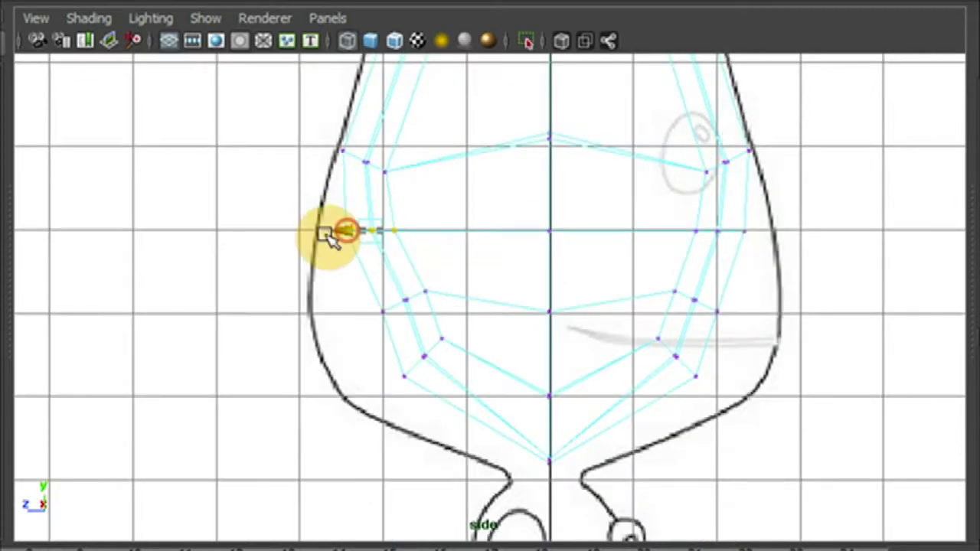
left_click_drag(366, 271, 464, 336)
left_click_drag(374, 300, 307, 313)
left_click_drag(399, 316, 333, 372)
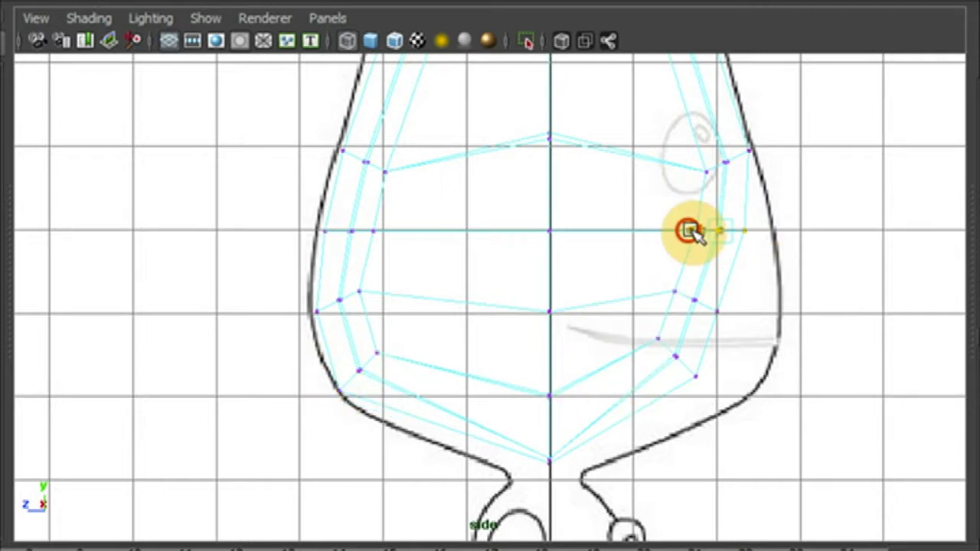
- Move the mid-height, mouth-level and jaw vertices at the front of the face out to the side outline
left_click_drag(650, 265, 745, 328)
left_click_drag(661, 296, 718, 308)
left_click_drag(644, 322, 708, 410)
left_click_drag(676, 326, 690, 383)
left_click_drag(723, 353, 723, 344)
left_click_drag(691, 377, 708, 375)
left_click_drag(738, 339, 740, 329)
left_click_drag(701, 360, 712, 359)
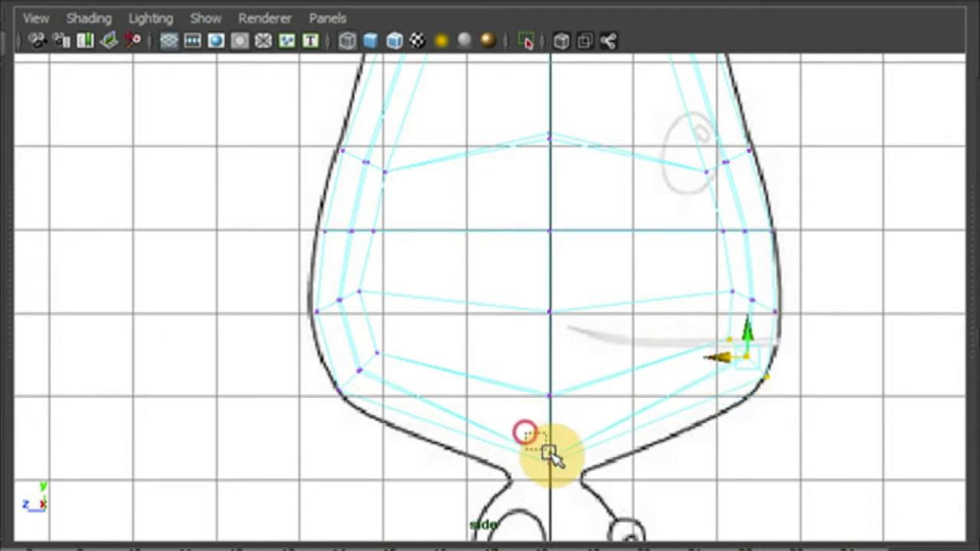
- Lower the bottom centre vertices towards the neck and compare the mesh with the front reference
left_click_drag(545, 425, 541, 444)
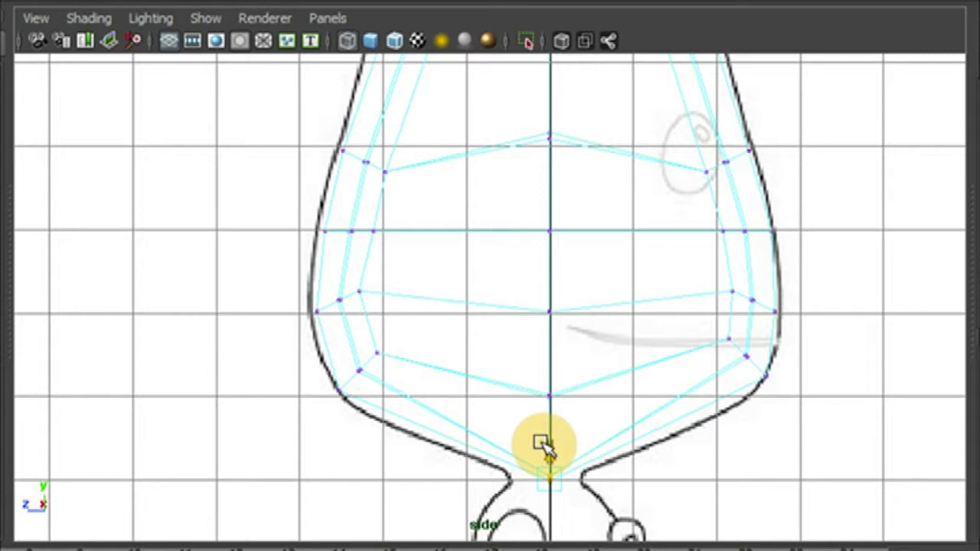
key("space")
key("space")
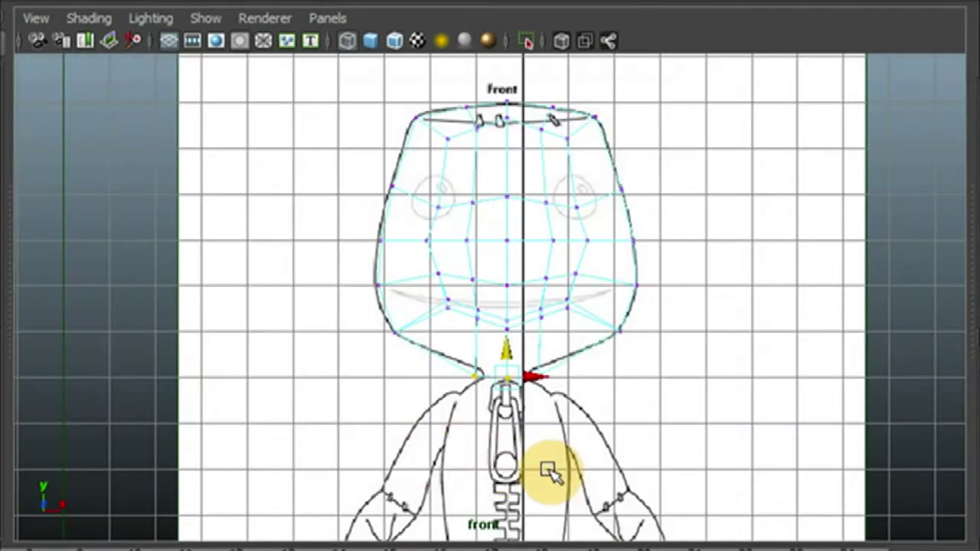
scroll(508, 374, "up", 2)
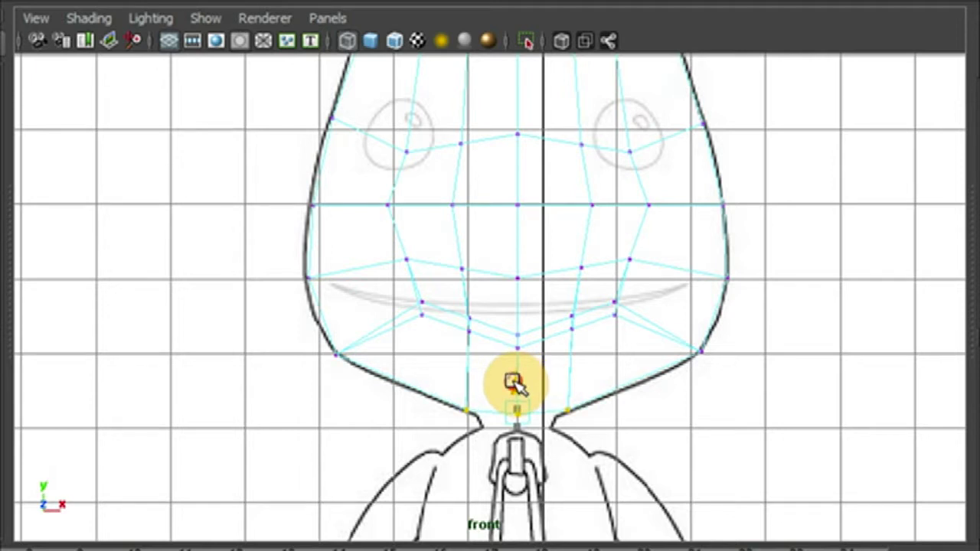
scroll(728, 345, "down", 2)
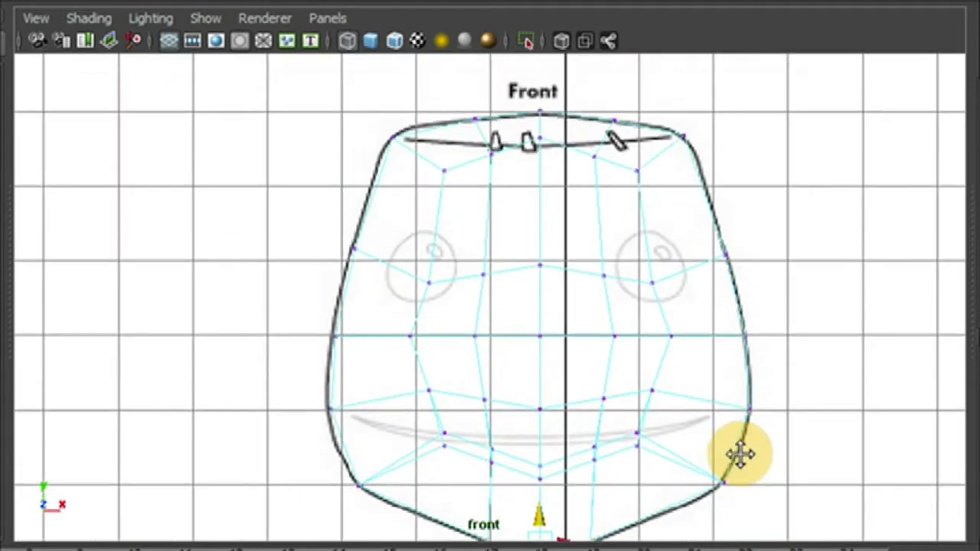
- Return the head to object selection with shaded display in the perspective view and inspect its shape from several angles
key("space")
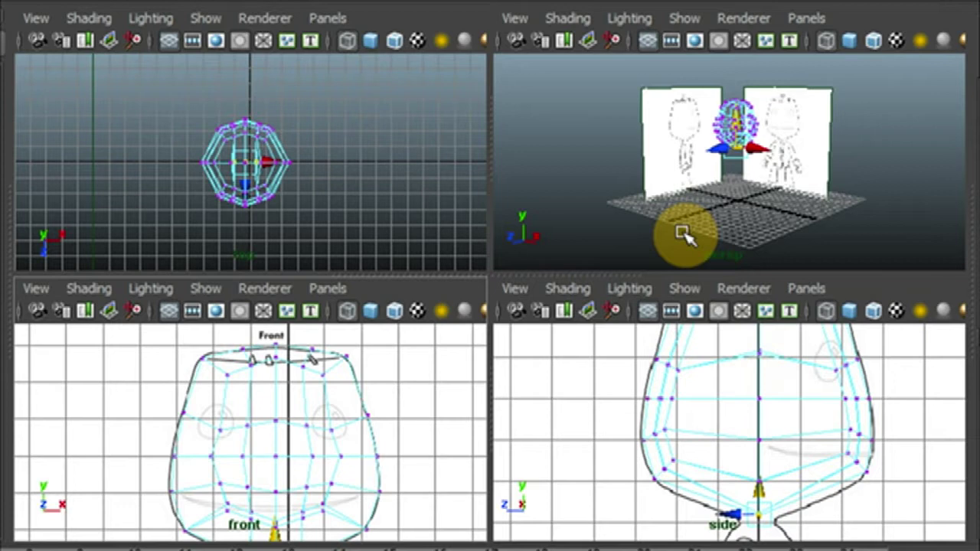
key("space")
left_click_drag(569, 408, 463, 414, "alt")
right_click_drag(468, 223, 570, 153)
scroll(474, 350, "up", 5)
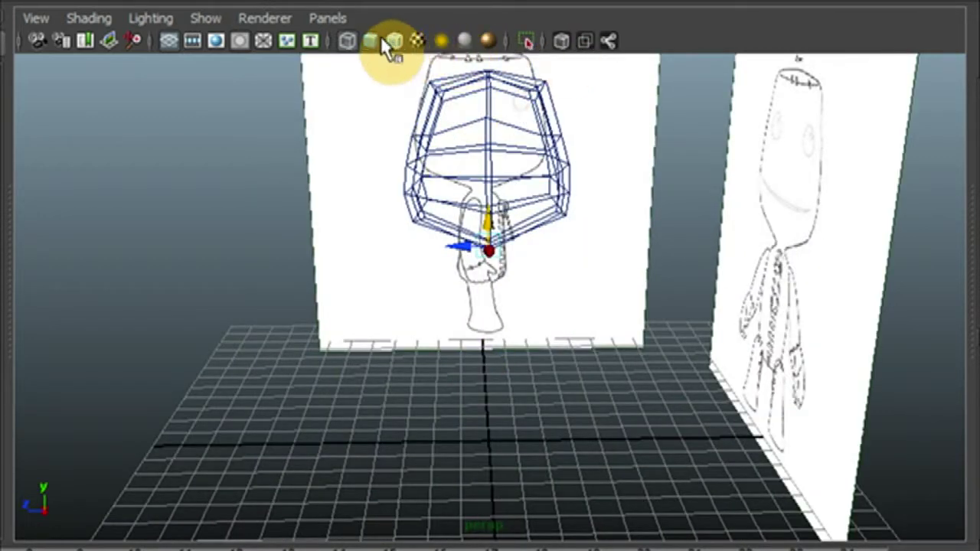
left_click_drag(528, 306, 594, 328, "alt")
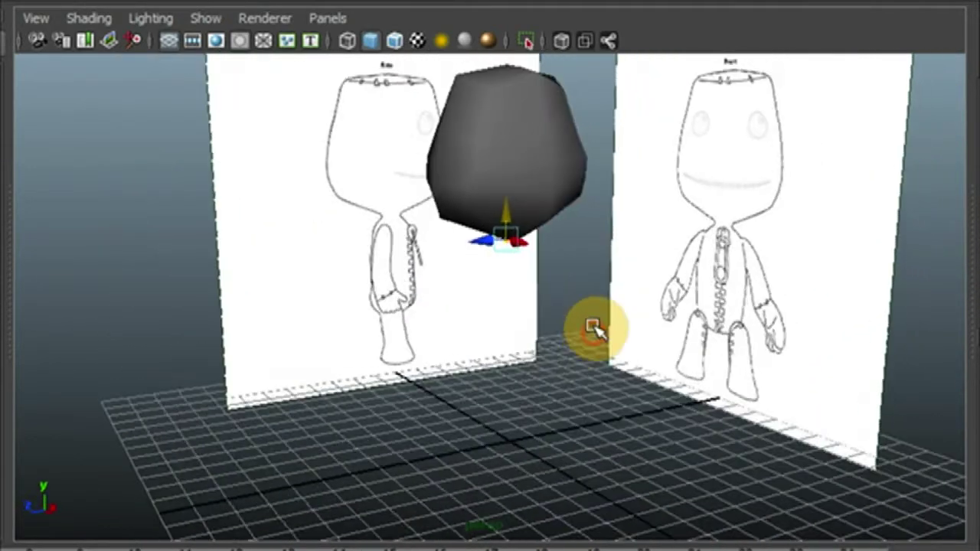
left_click_drag(525, 187, 472, 195, "alt")
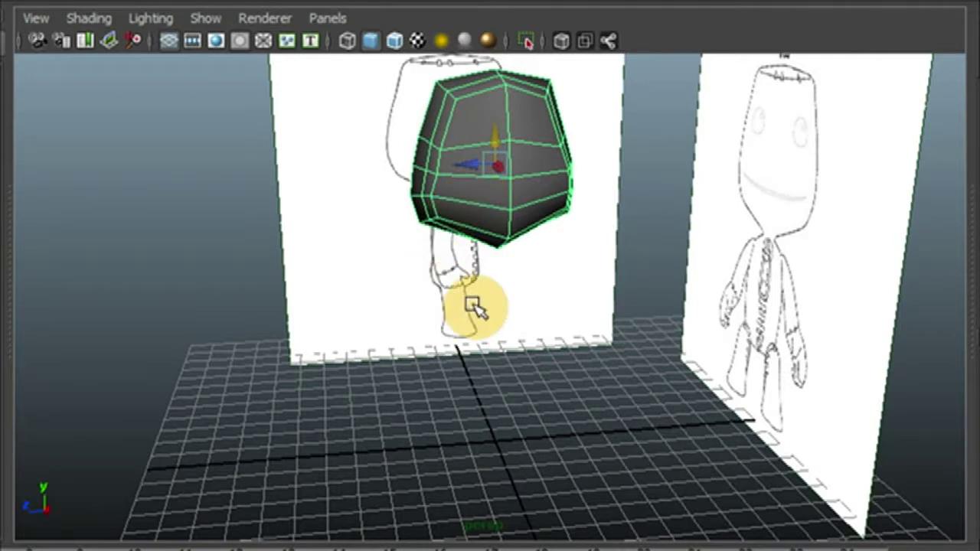
mouse_move(498, 286)
left_mouse_down("alt")
mouse_move(567, 332)
mouse_move(546, 387)
mouse_move(444, 307)
mouse_move(504, 285)
mouse_move(574, 284)
mouse_move(467, 293)
mouse_move(515, 291)
left_mouse_up("alt")
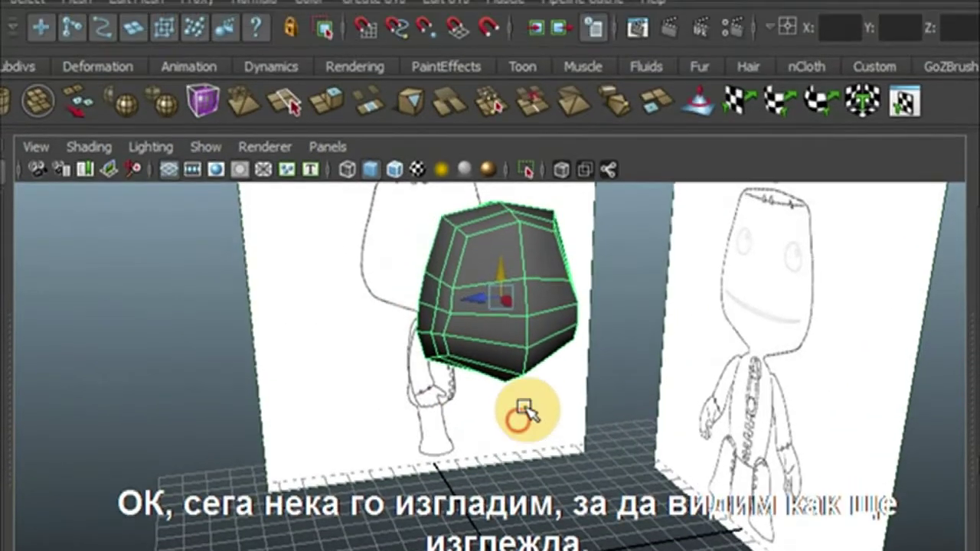
- Try smoothing the head mesh and inspect the rounded shape from other angles
left_click(69, 22)
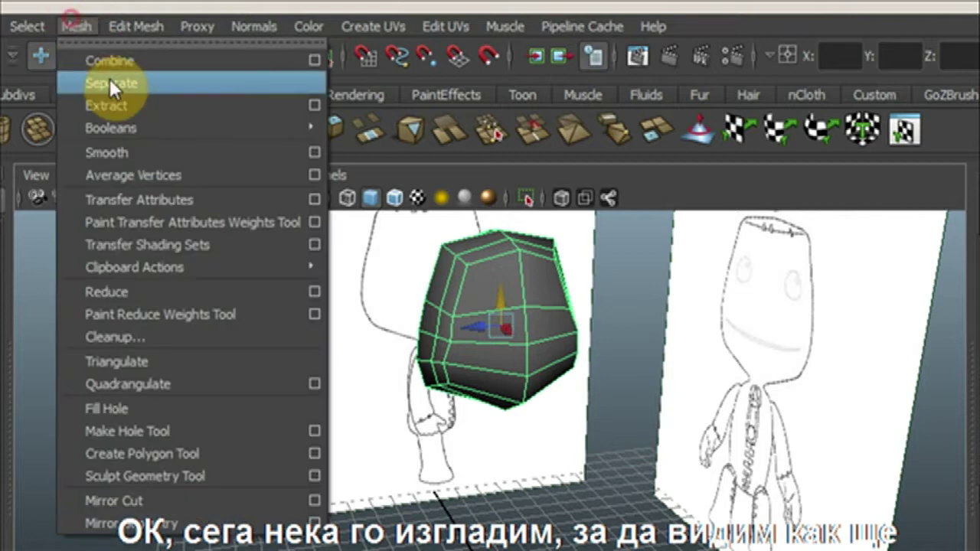
left_click(125, 150)
left_click_drag(526, 409, 459, 298, "alt")
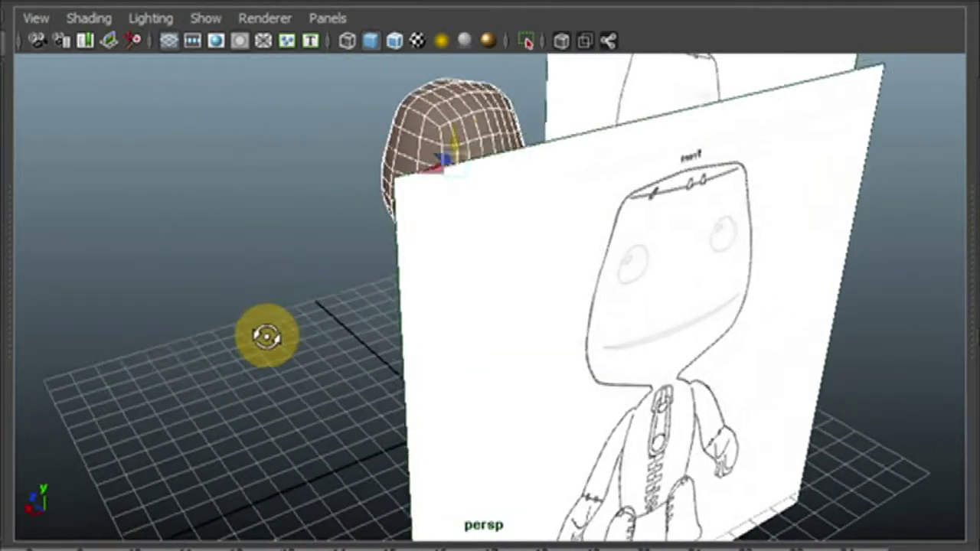
- Revert to the unsmoothed head and, in the side view, pull its mouth-level back vertices slightly inward
key("space")
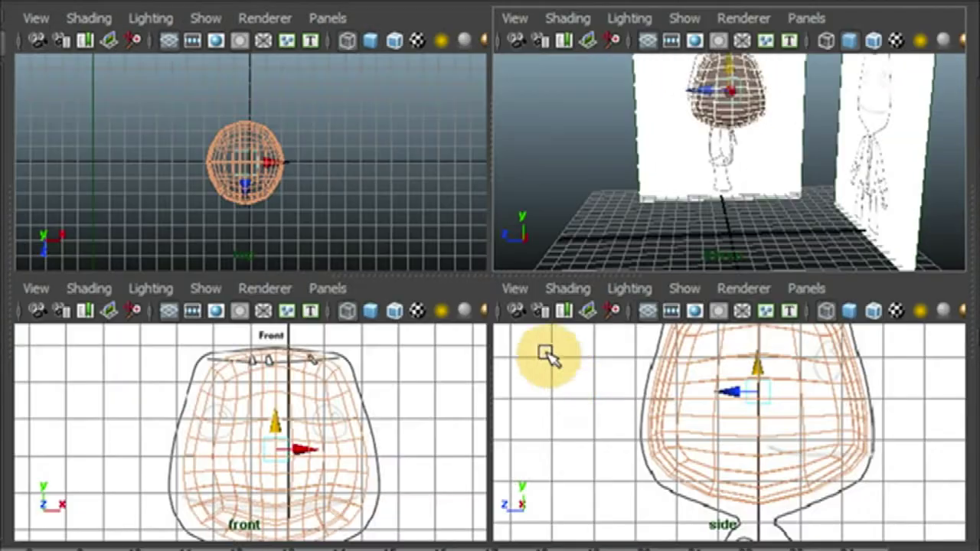
left_click(705, 423)
key("space")
scroll(550, 379, "up", 3)
scroll(315, 357, "down", 4)
scroll(344, 349, "up", 1)
right_click_drag(377, 295, 302, 274)
left_click_drag(273, 260, 377, 322)
left_click_drag(291, 302, 306, 302)
- Pull the mid-height, eye-level and jaw vertices at the back of the head slightly inward in the side view
left_click_drag(291, 207, 390, 246)
left_click_drag(301, 227, 316, 227)
left_click_drag(304, 118, 388, 181)
left_click_drag(324, 156, 342, 156)
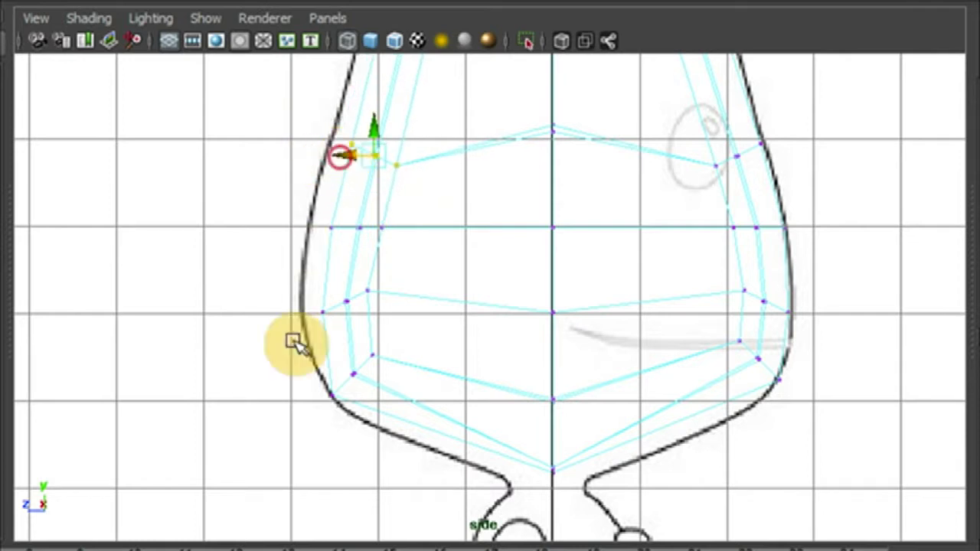
left_click_drag(315, 376, 334, 371)
- Pull the jaw, mouth-level and mid-height vertices at the front of the face slightly inward in the side view
left_click_drag(715, 324, 812, 408)
left_click_drag(734, 359, 714, 359)
left_click_drag(713, 261, 812, 322)
mouse_move(735, 301)
left_mouse_down()
mouse_move(713, 302)
mouse_move(726, 302)
left_mouse_up()
left_click_drag(709, 207, 794, 238)
left_click_drag(724, 227, 706, 228)
left_click_drag(684, 112, 787, 179)
middle_click_drag(626, 193, 612, 348, "alt")
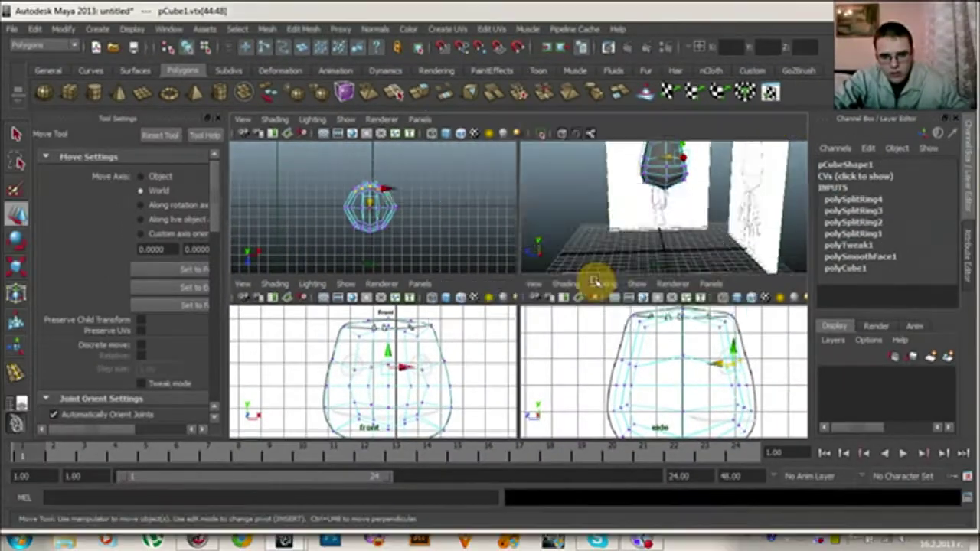
- Try to smooth the head mesh in the perspective view, undo the operation and clear the selection
key("space")
left_click_drag(541, 314, 509, 237, "alt")
left_click(295, 33)
mouse_move(271, 32)
left_click(309, 105)
key("ctrl+z")
left_click(524, 326)
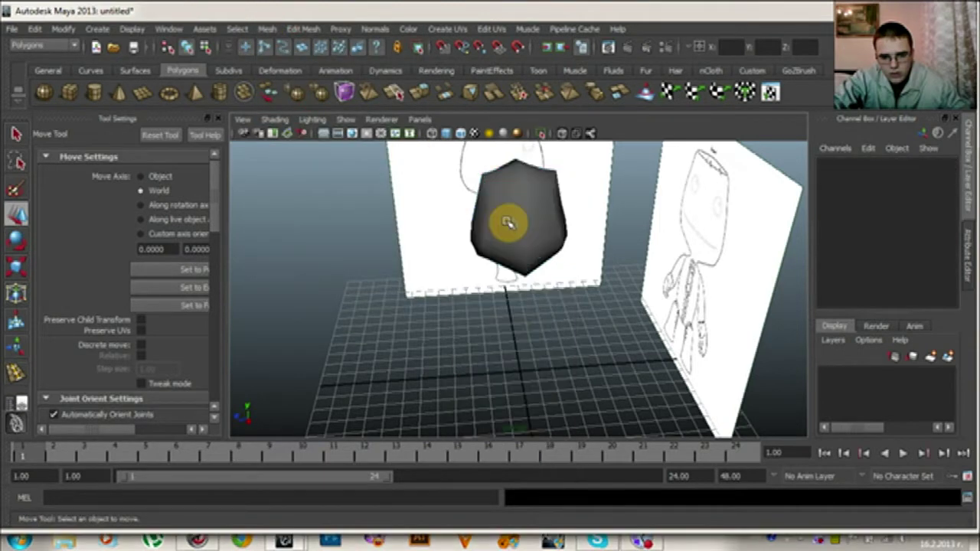
- Smooth the whole head to preview its rounded form against the references and undo the smoothing
left_click(508, 219)
left_click(266, 28)
left_click(307, 105)
left_click_drag(415, 219, 550, 295, "alt")
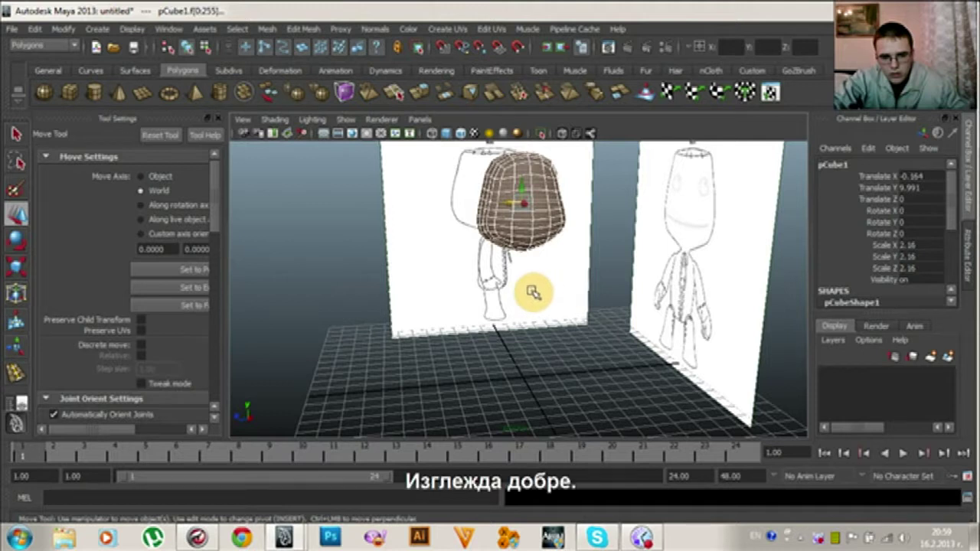
key("ctrl+z")
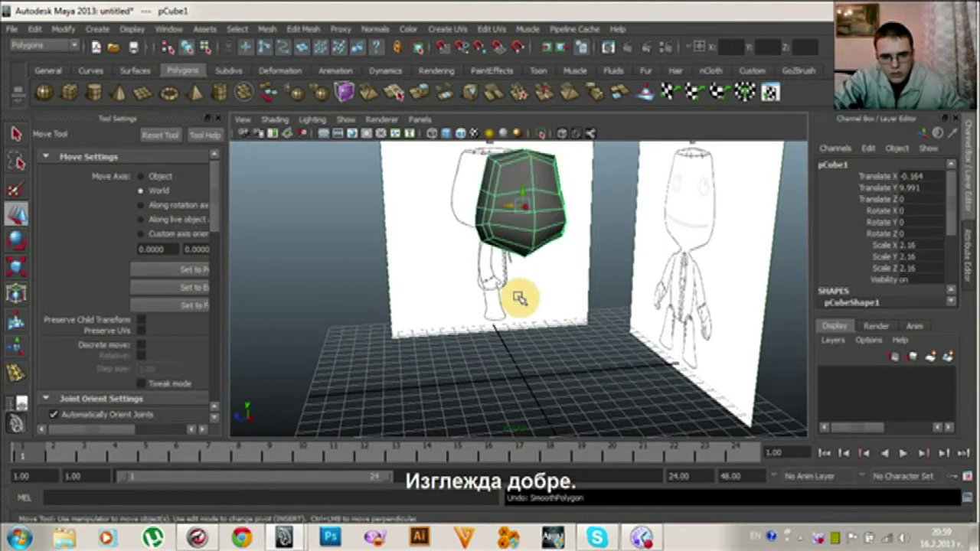